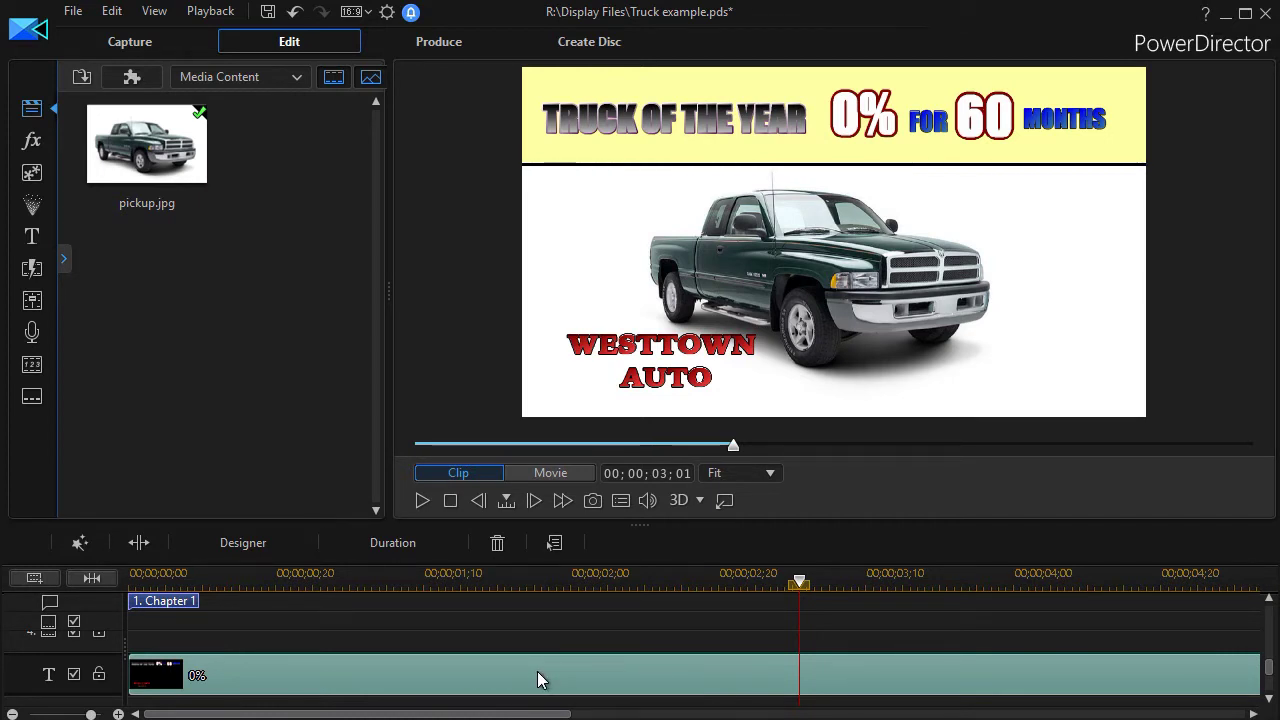
Open the 0% title of the Truck of the Year banner in Title Designer.
double_click(538, 680)
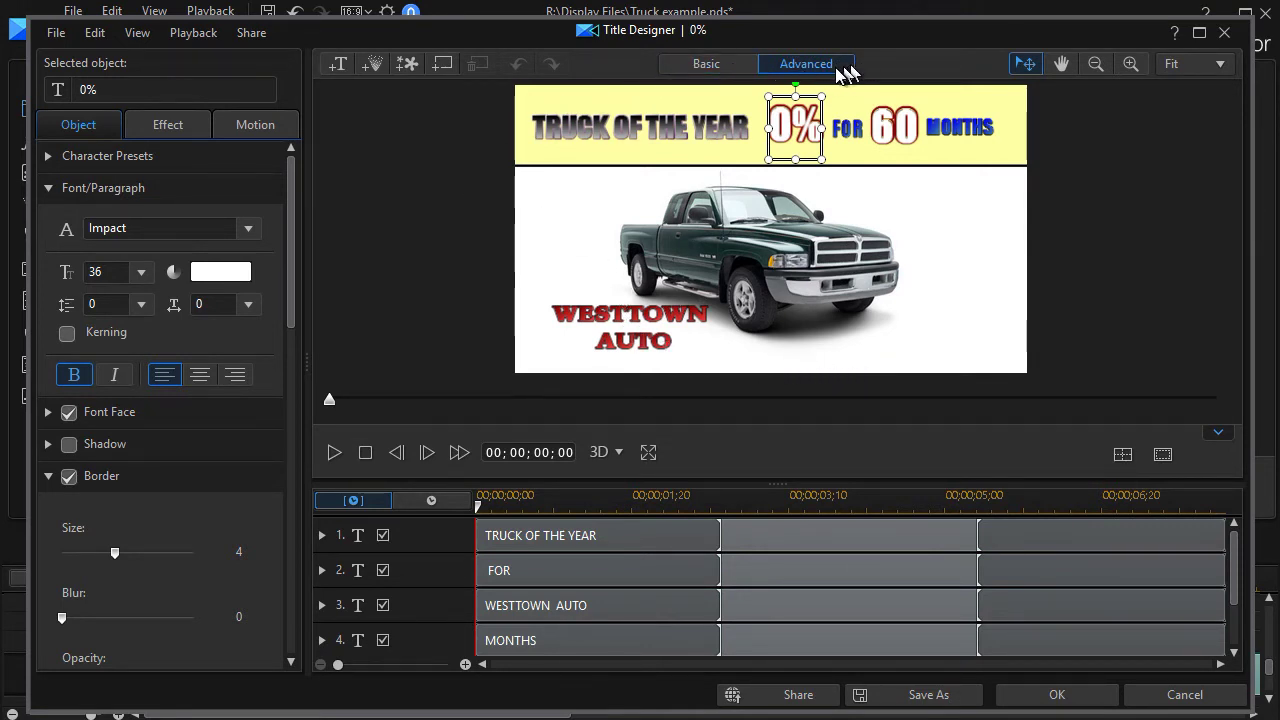
Collapse the Border section to reveal the 0% text's Object Settings.
click(48, 476)
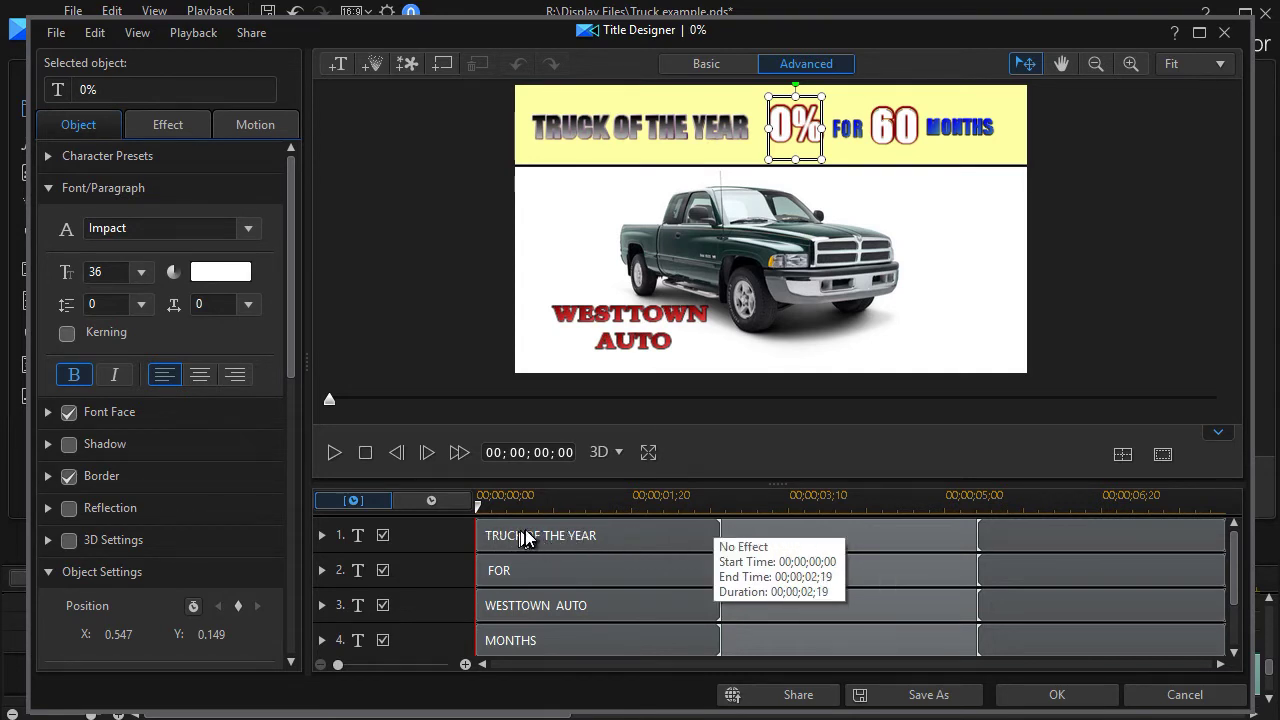
Apply the Pop-up I starting effect to the 0% text and preview it.
click(167, 128)
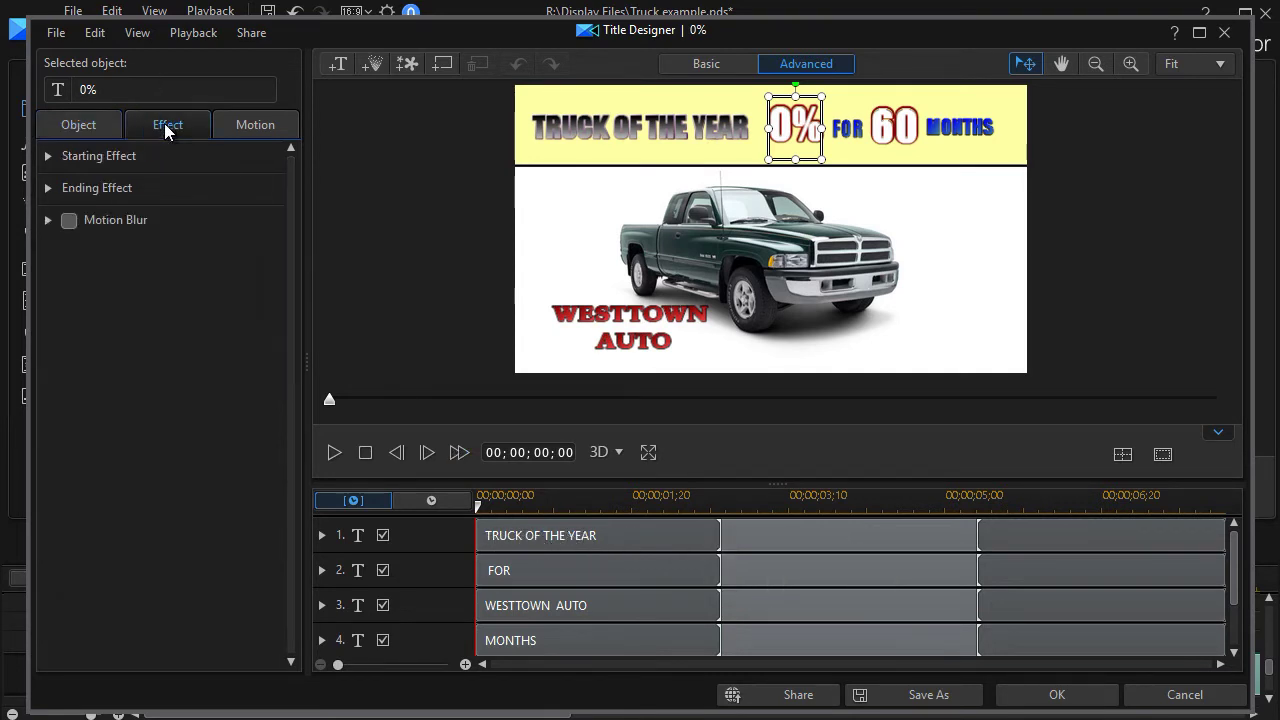
click(49, 157)
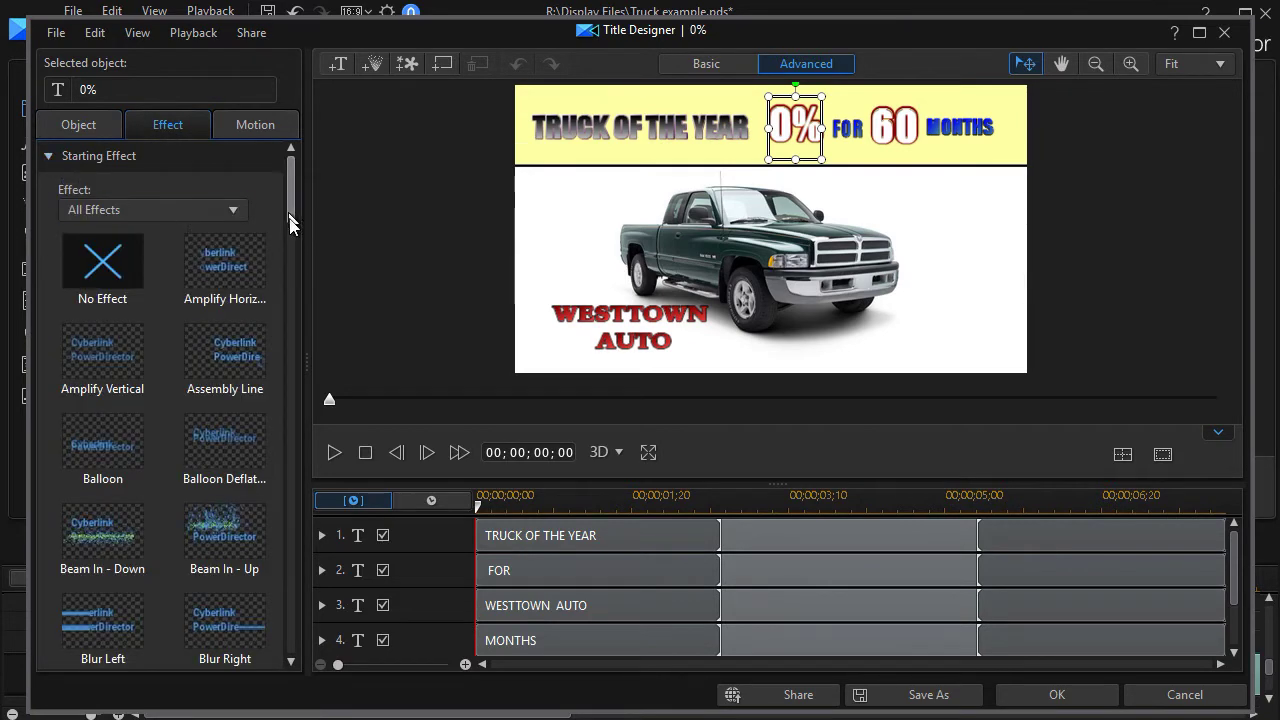
scroll(293, 358, down, 10)
click(245, 325)
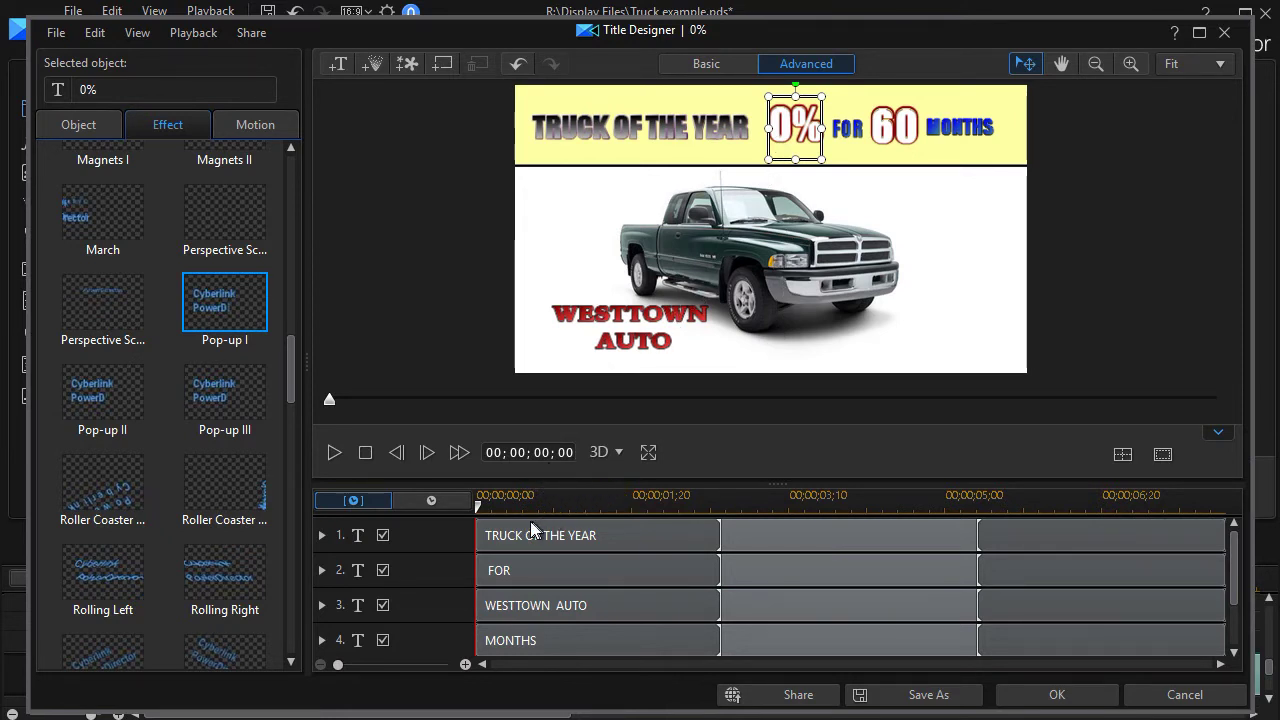
click(334, 456)
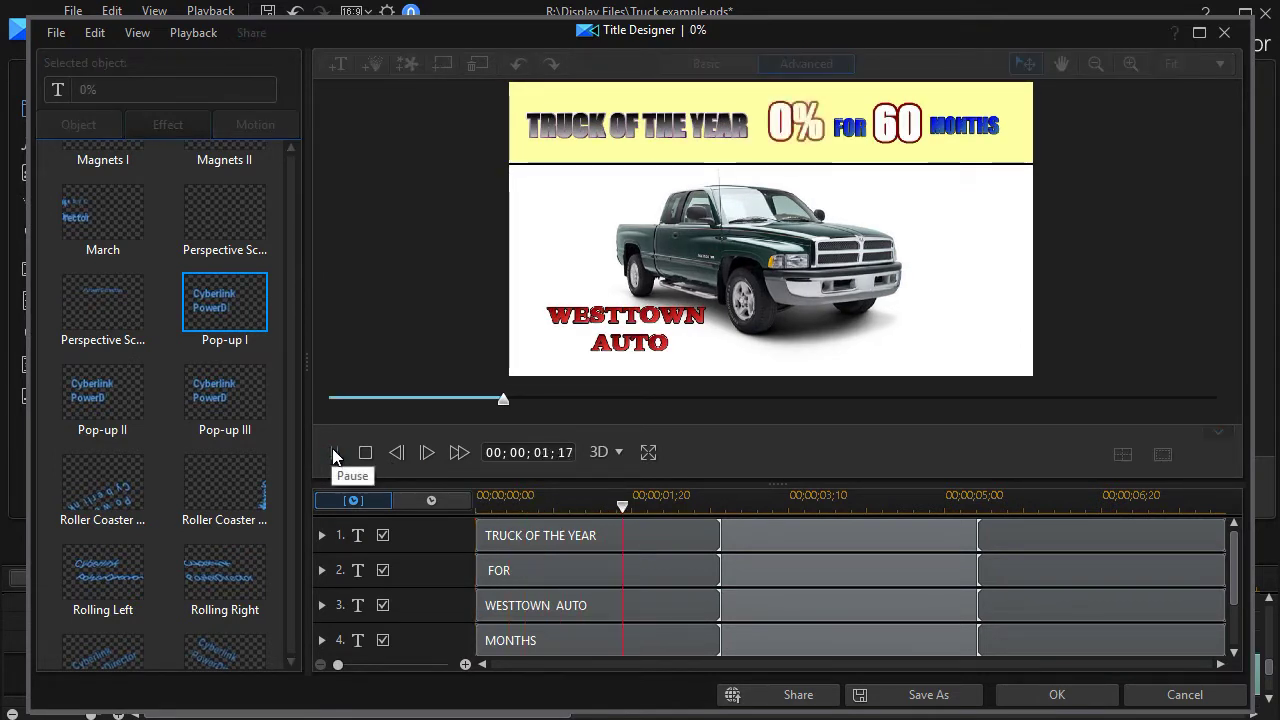
click(333, 449)
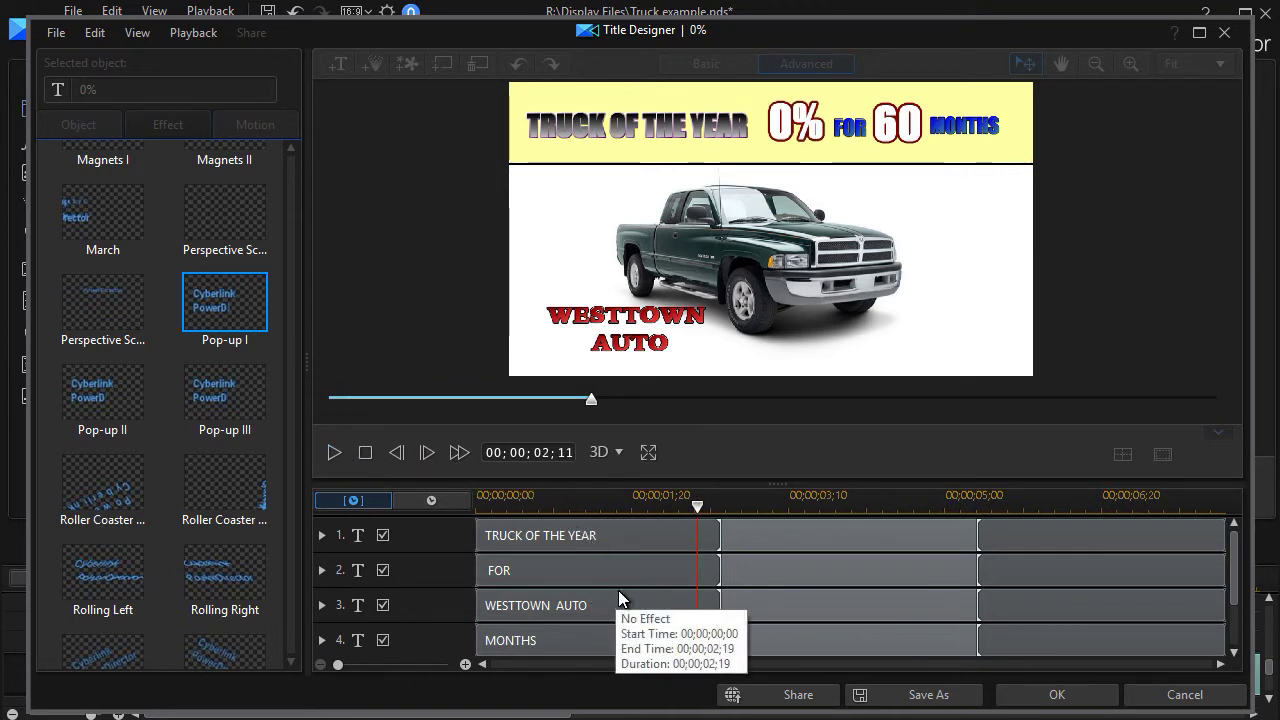
Switch the 0% clip's starting effect to Pop-up III and replay it from the start.
scroll(1240, 588, down, 1)
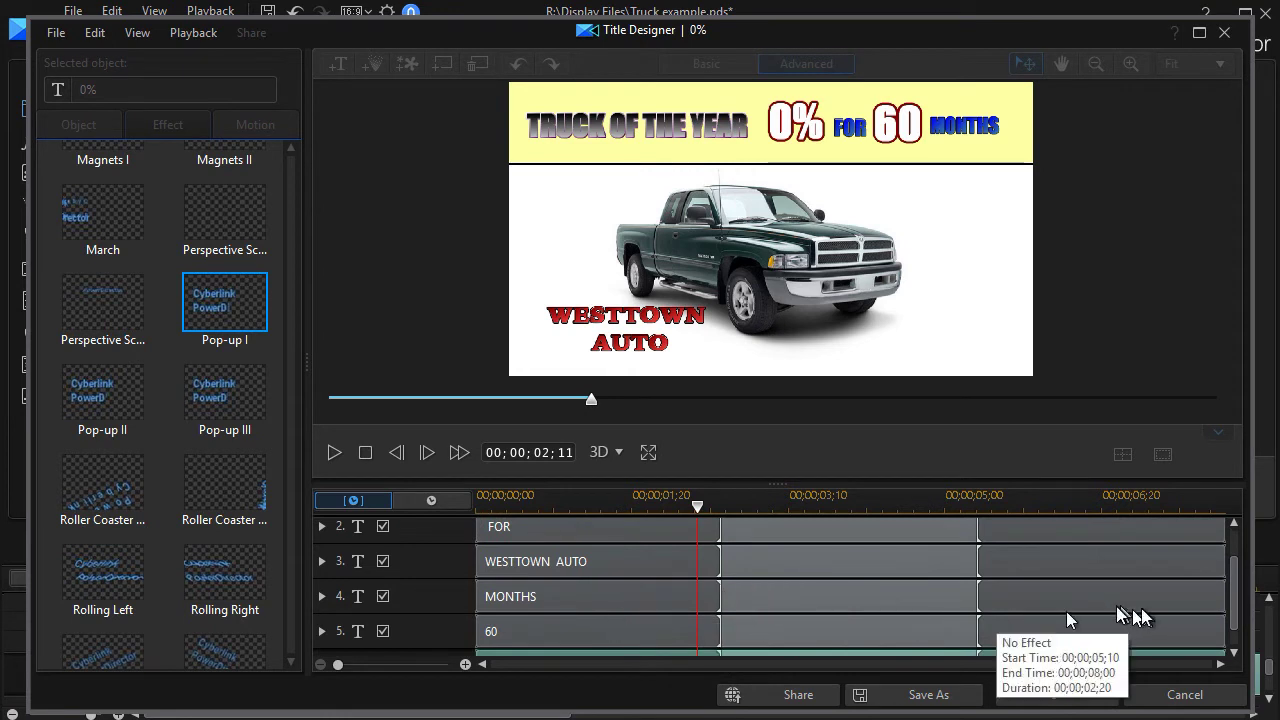
scroll(1237, 607, down, 1)
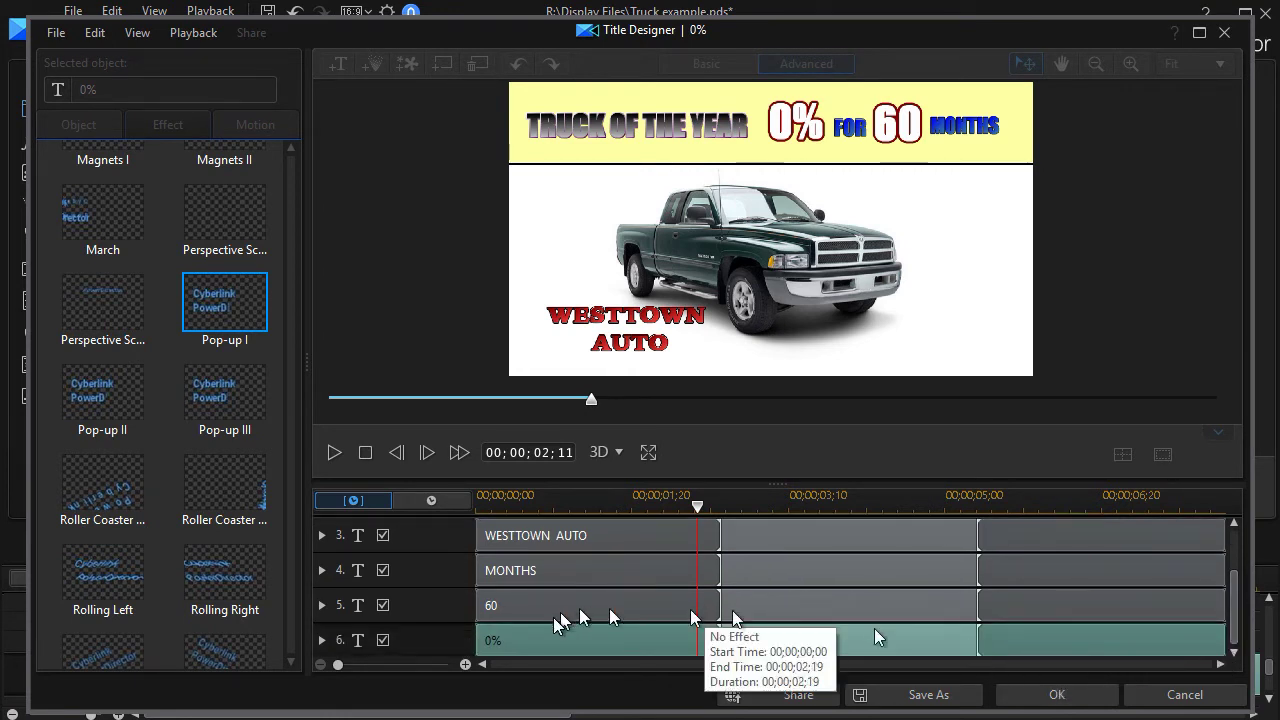
click(535, 646)
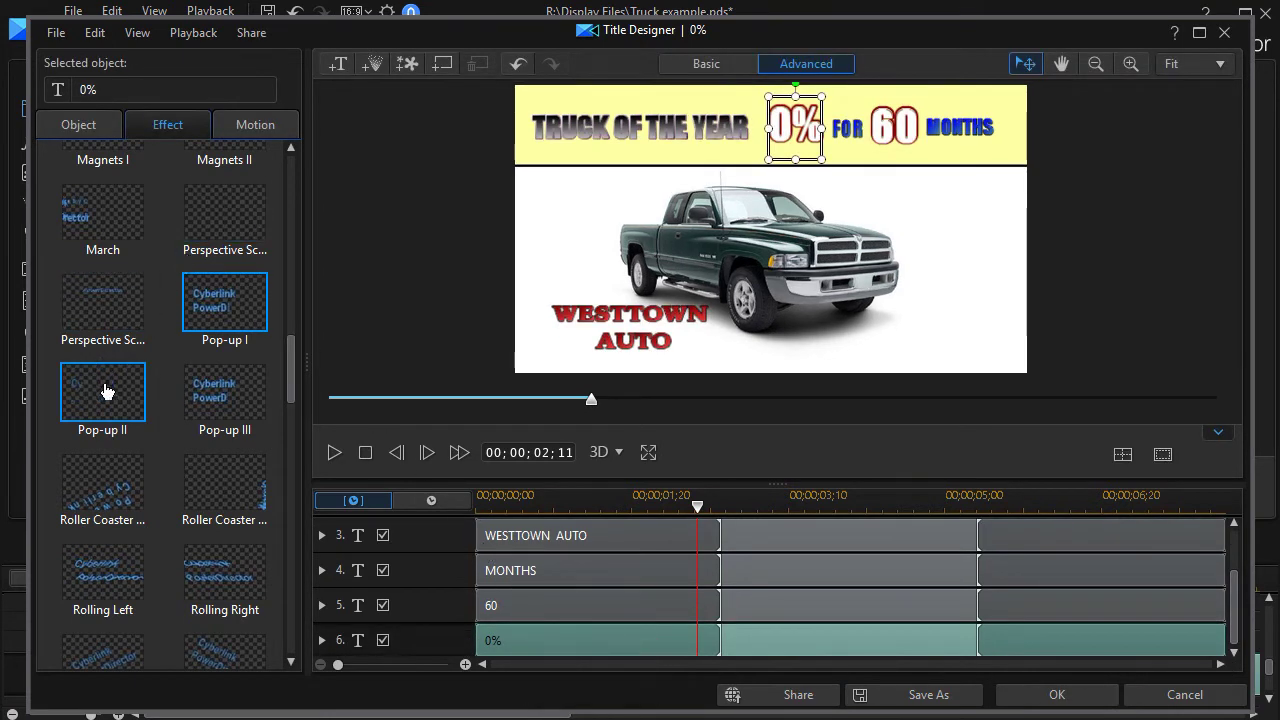
click(239, 400)
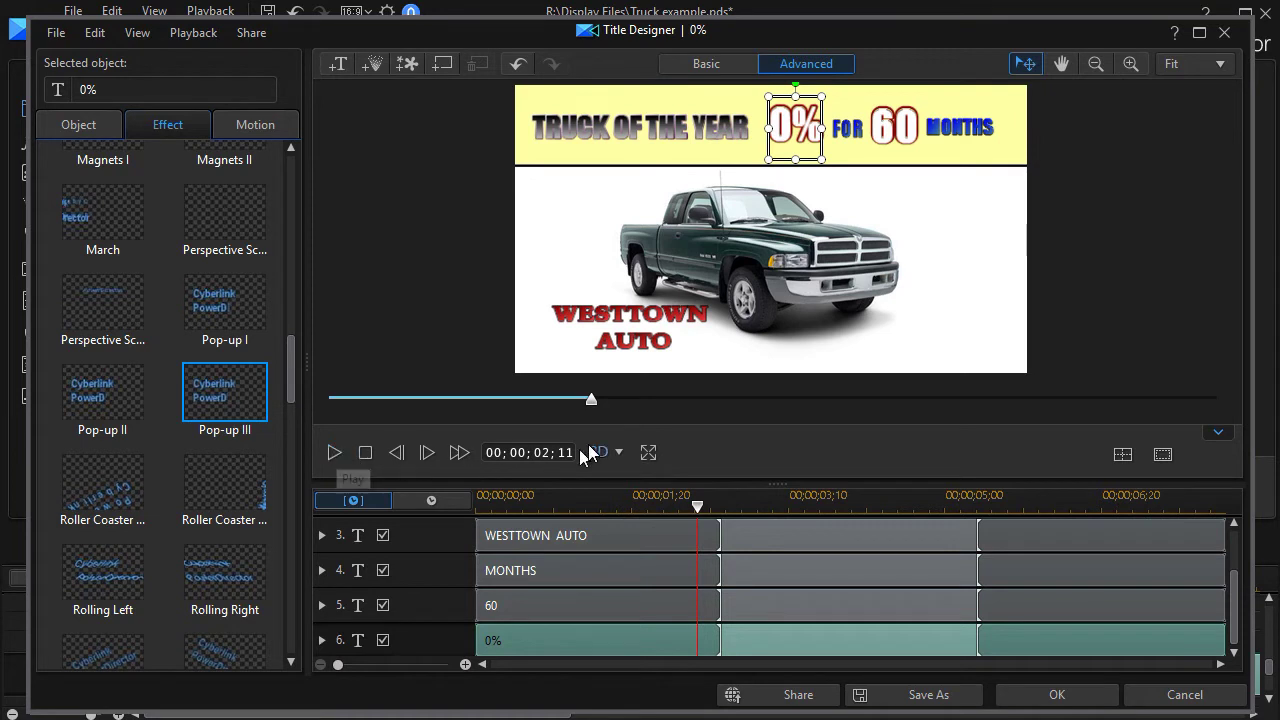
drag(591, 399, 285, 420)
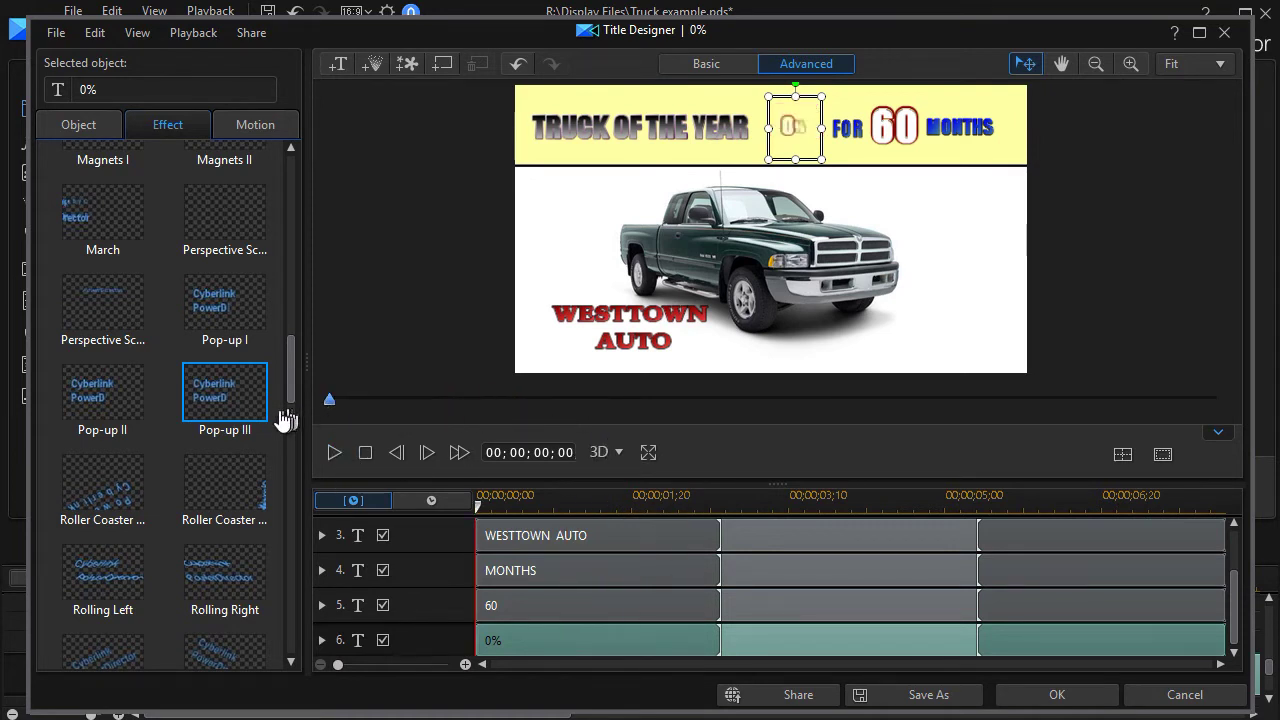
click(335, 454)
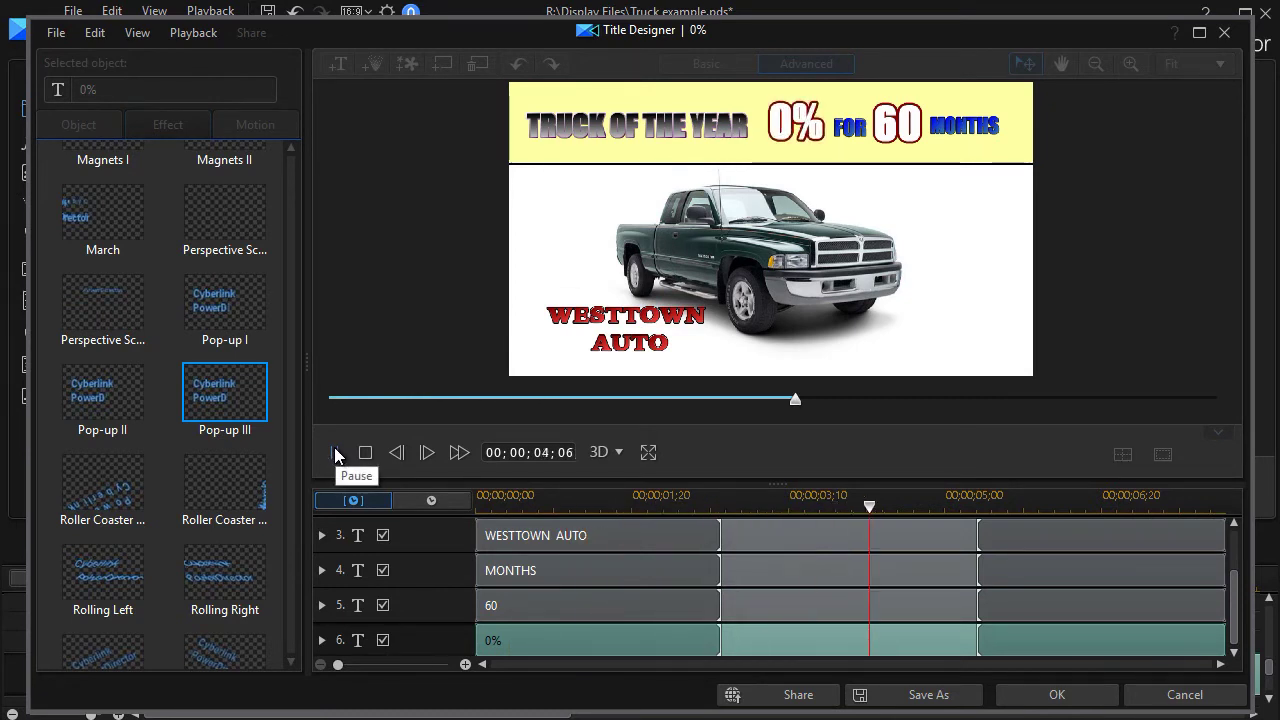
click(336, 455)
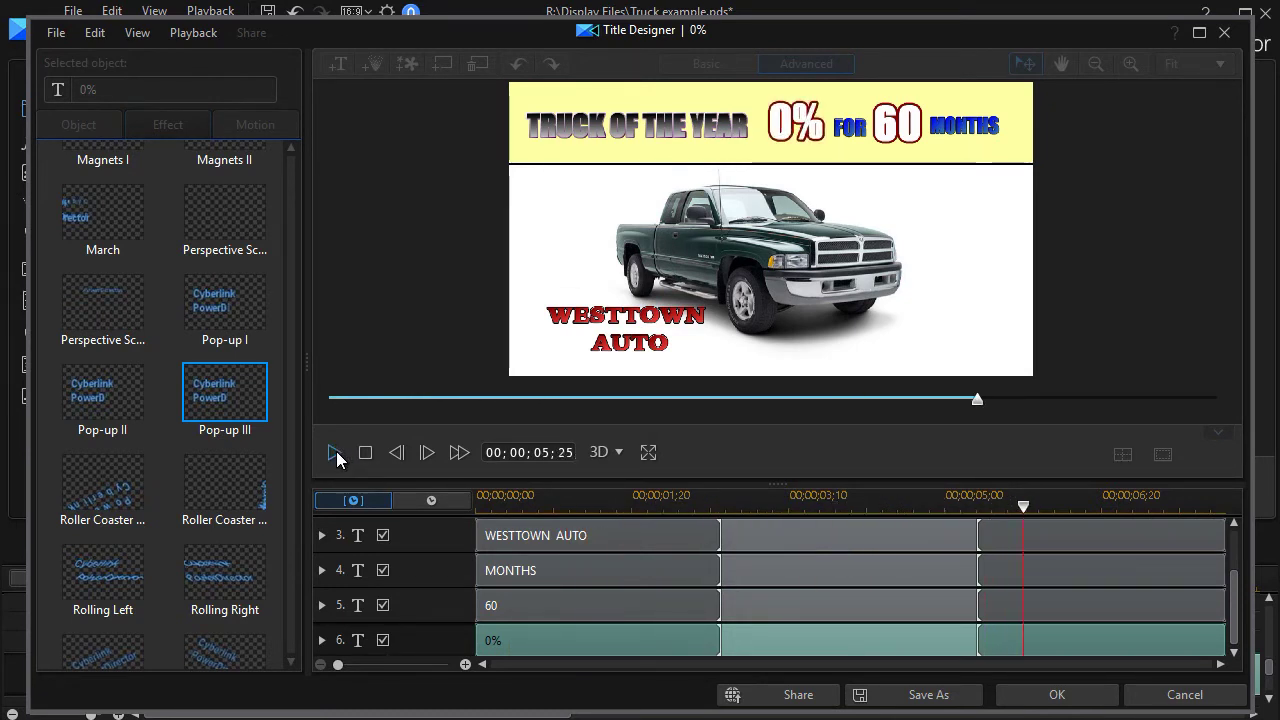
click(590, 633)
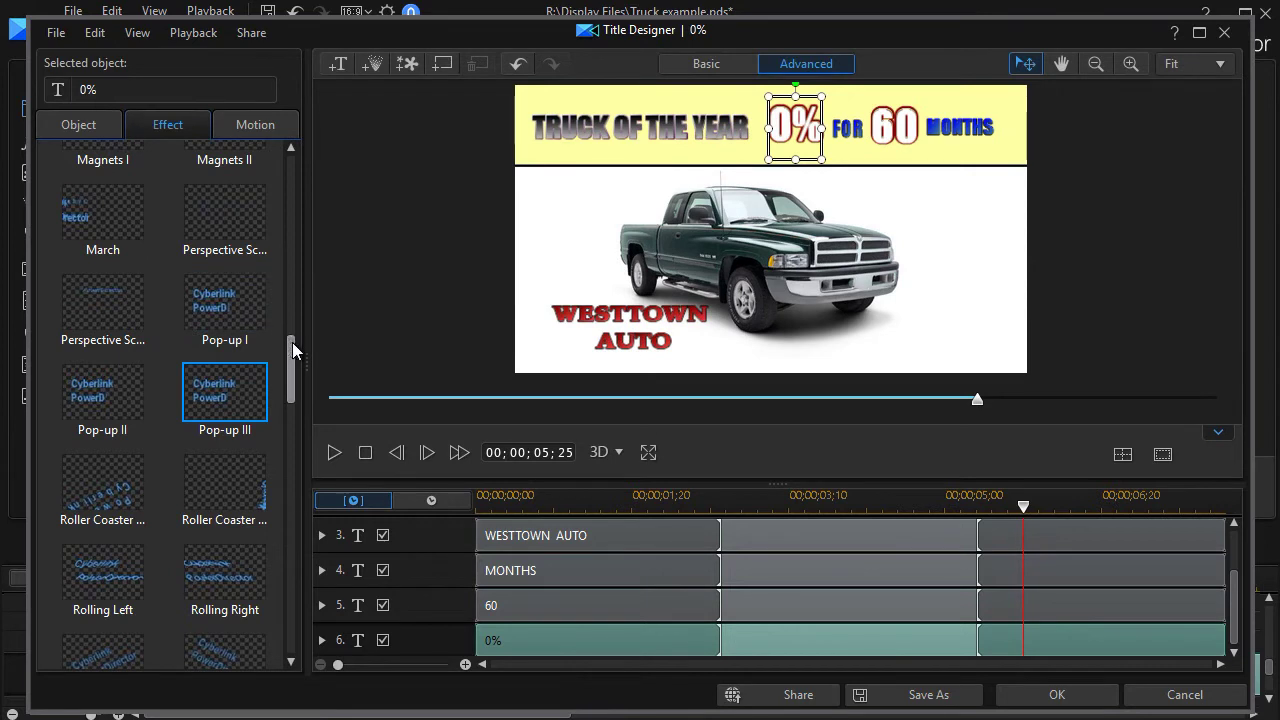
Set the 0% starting effect to No Effect and expand track 6's Position, Scale, Opacity, Rotation rows.
drag(289, 343, 300, 115)
click(108, 262)
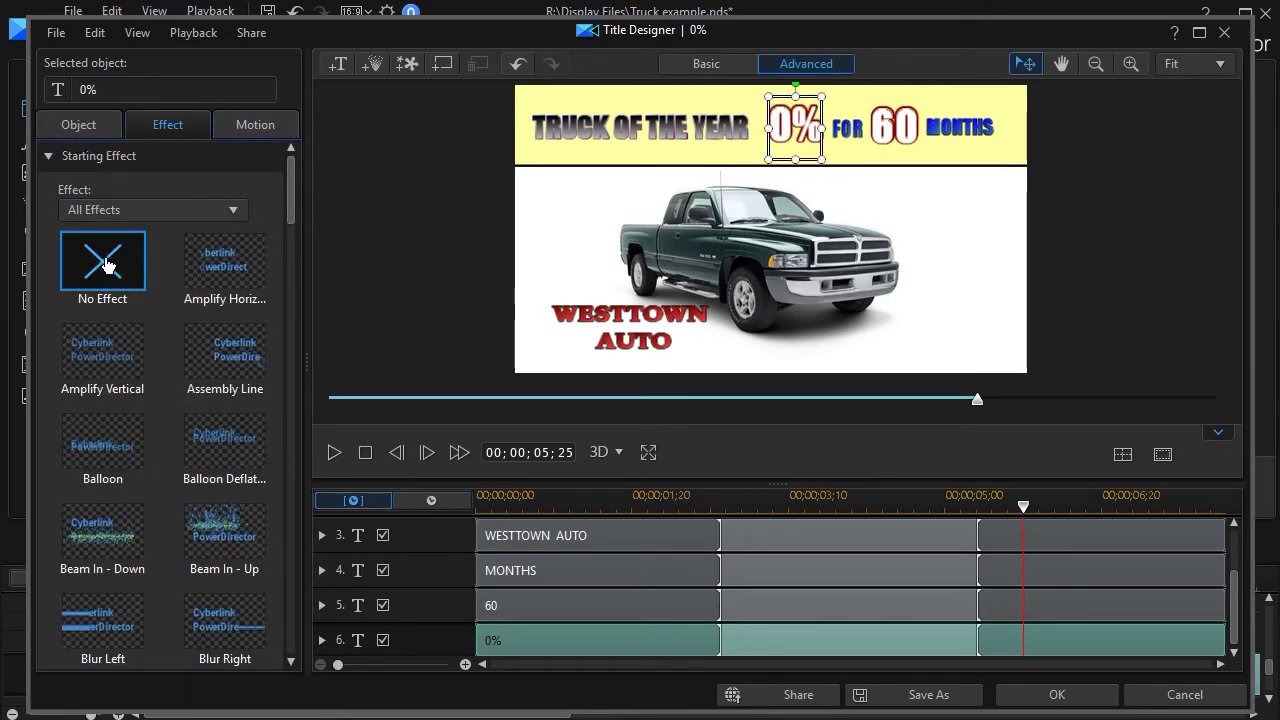
click(48, 156)
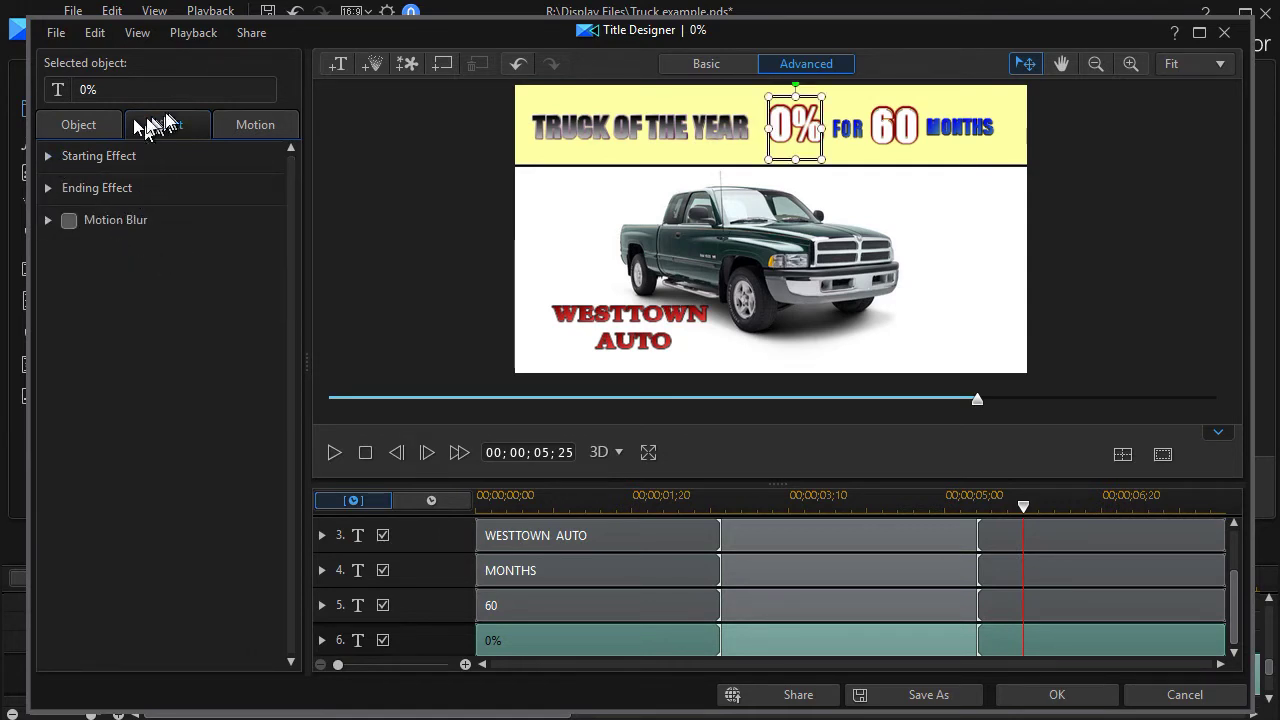
click(104, 125)
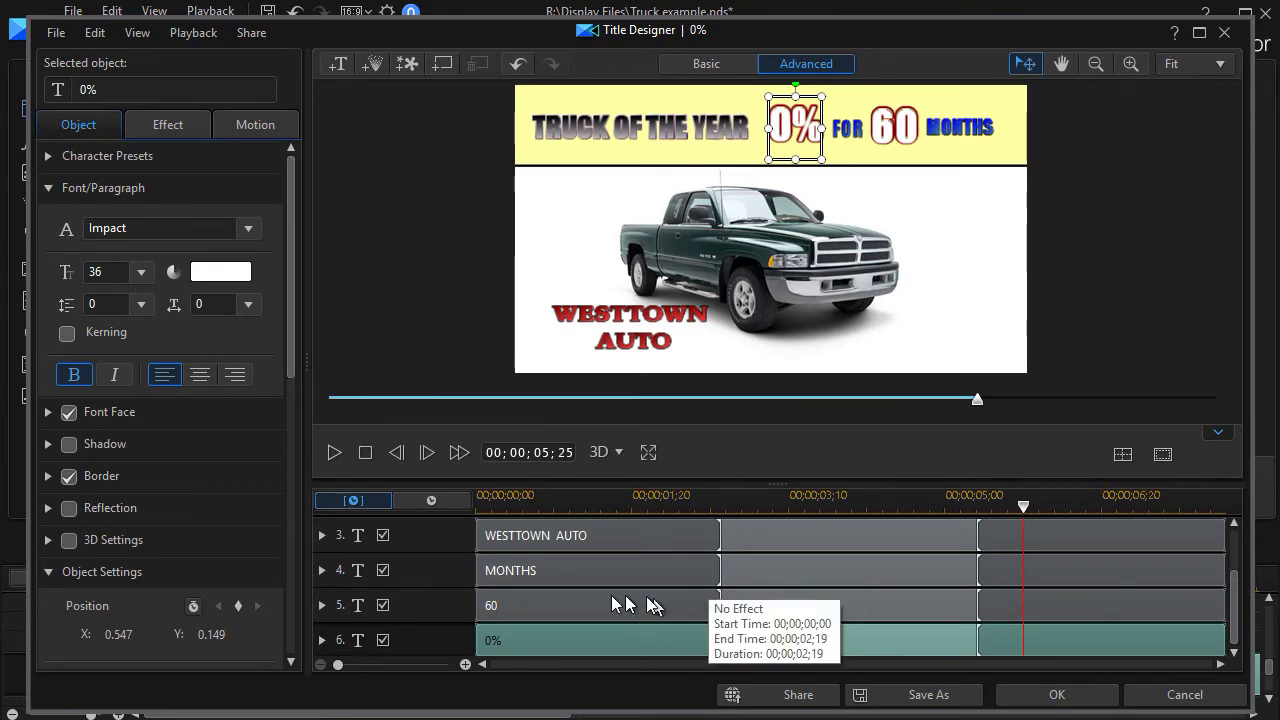
click(322, 640)
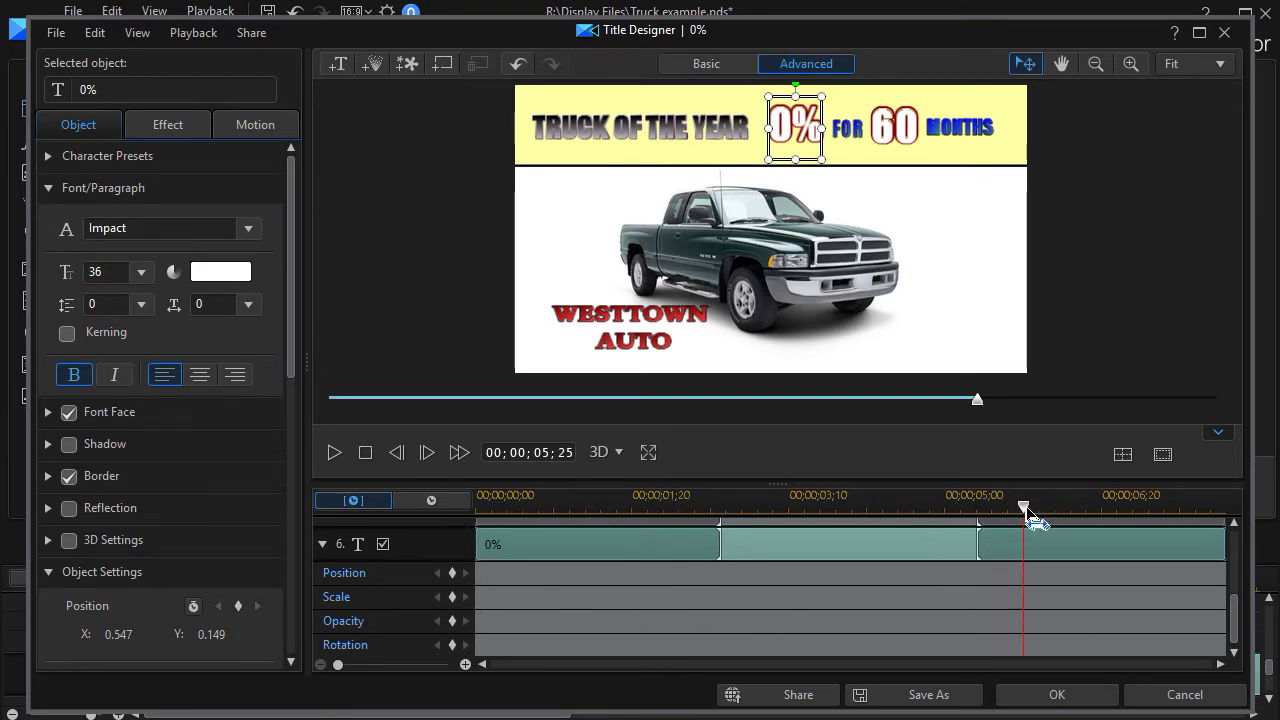
Add Scale keyframes for the 0% text at the clip's start and at 00;00;02;18.
drag(1030, 515, 443, 551)
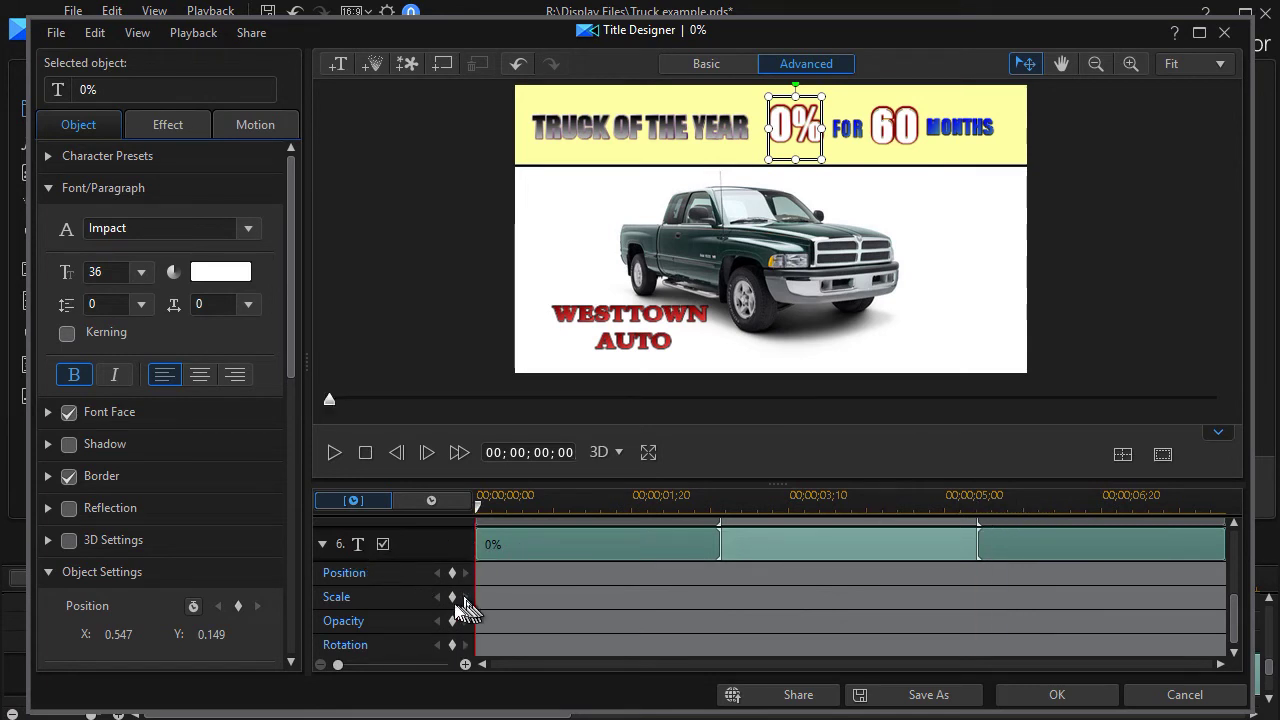
click(453, 599)
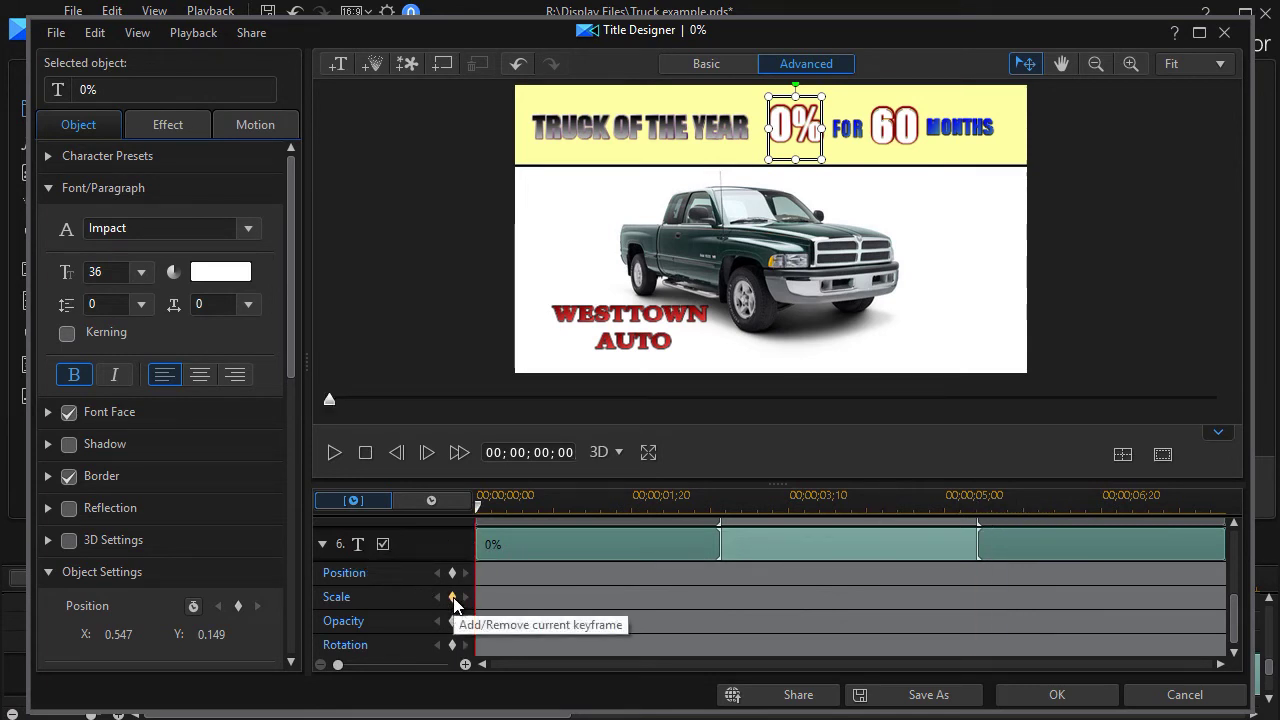
click(453, 599)
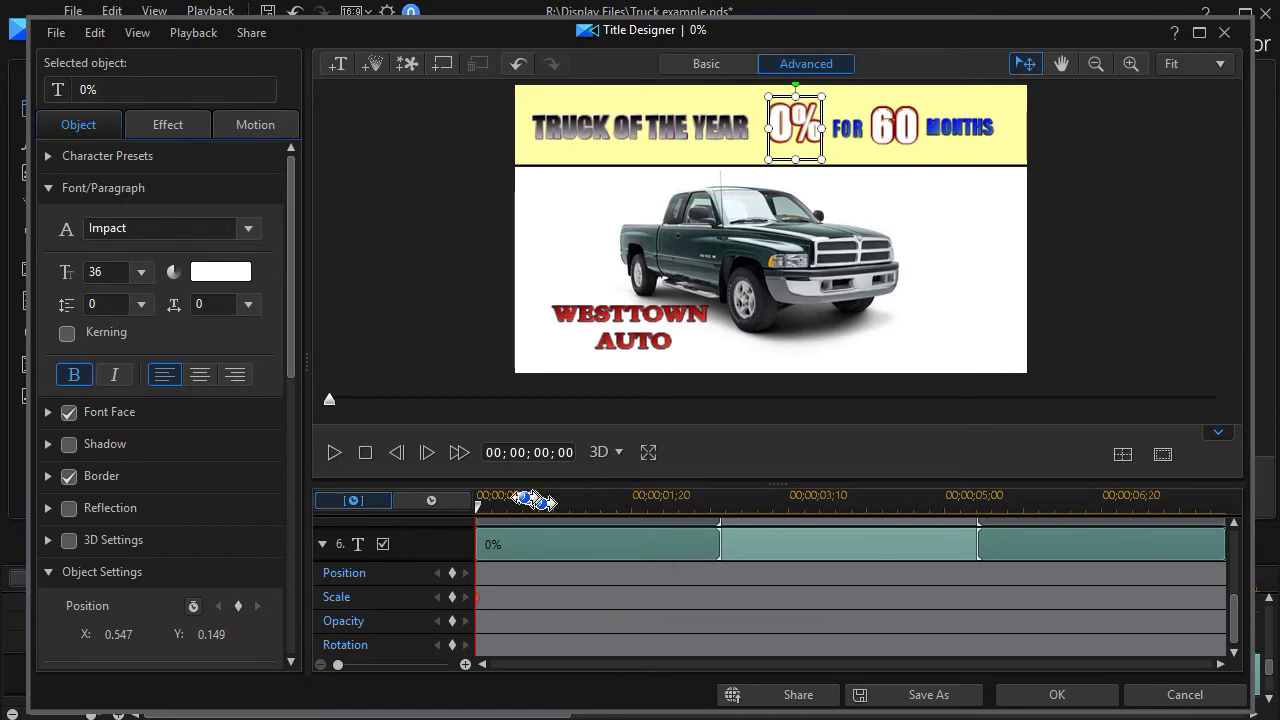
drag(474, 505, 1100, 586)
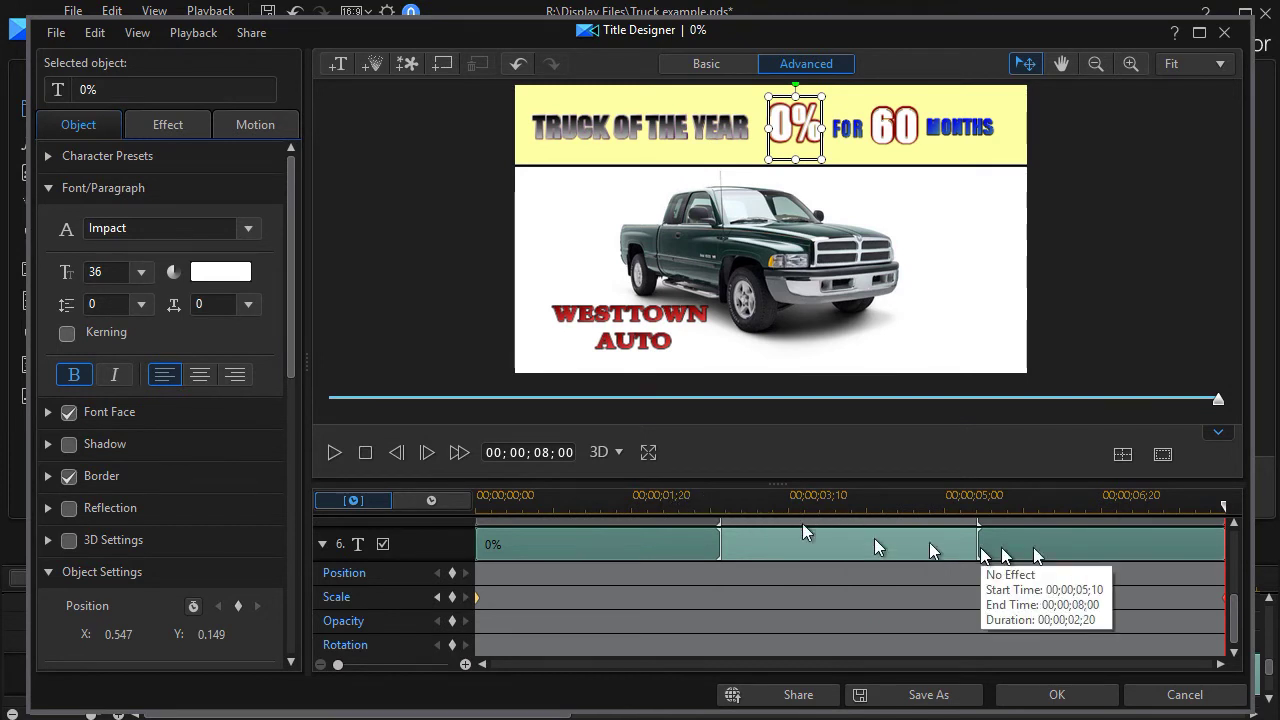
drag(1230, 515, 697, 517)
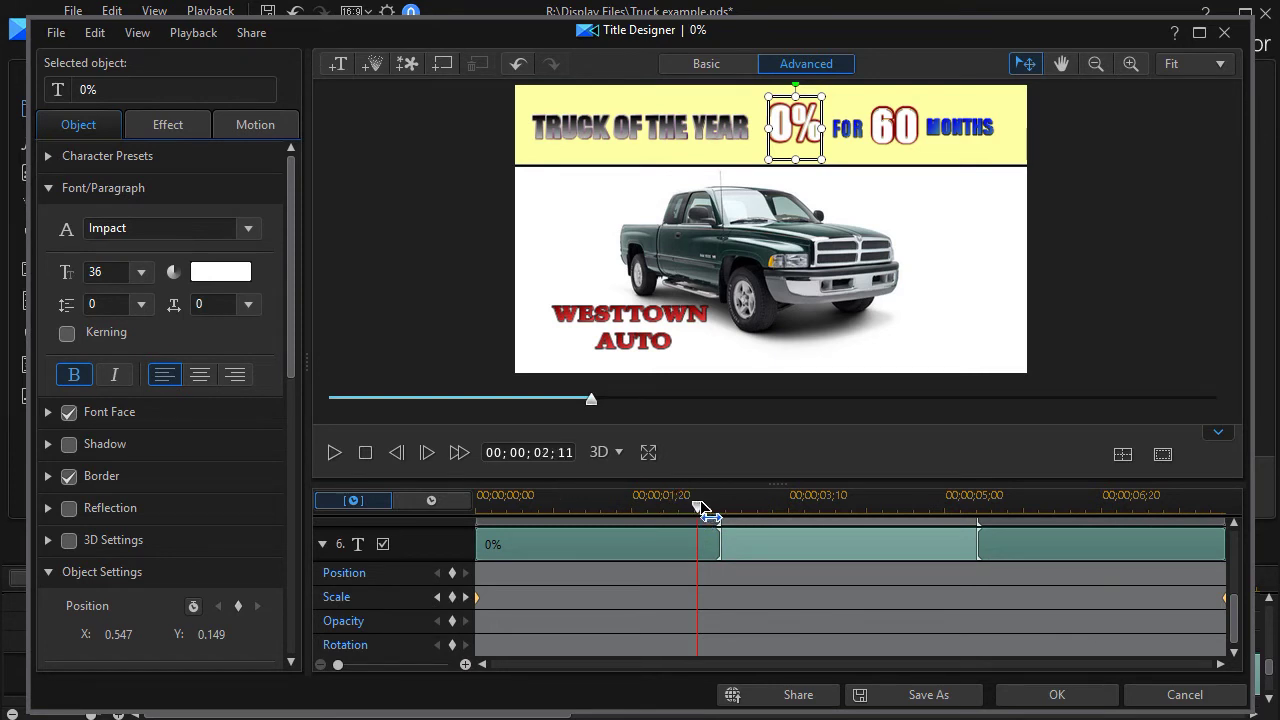
drag(703, 505, 725, 506)
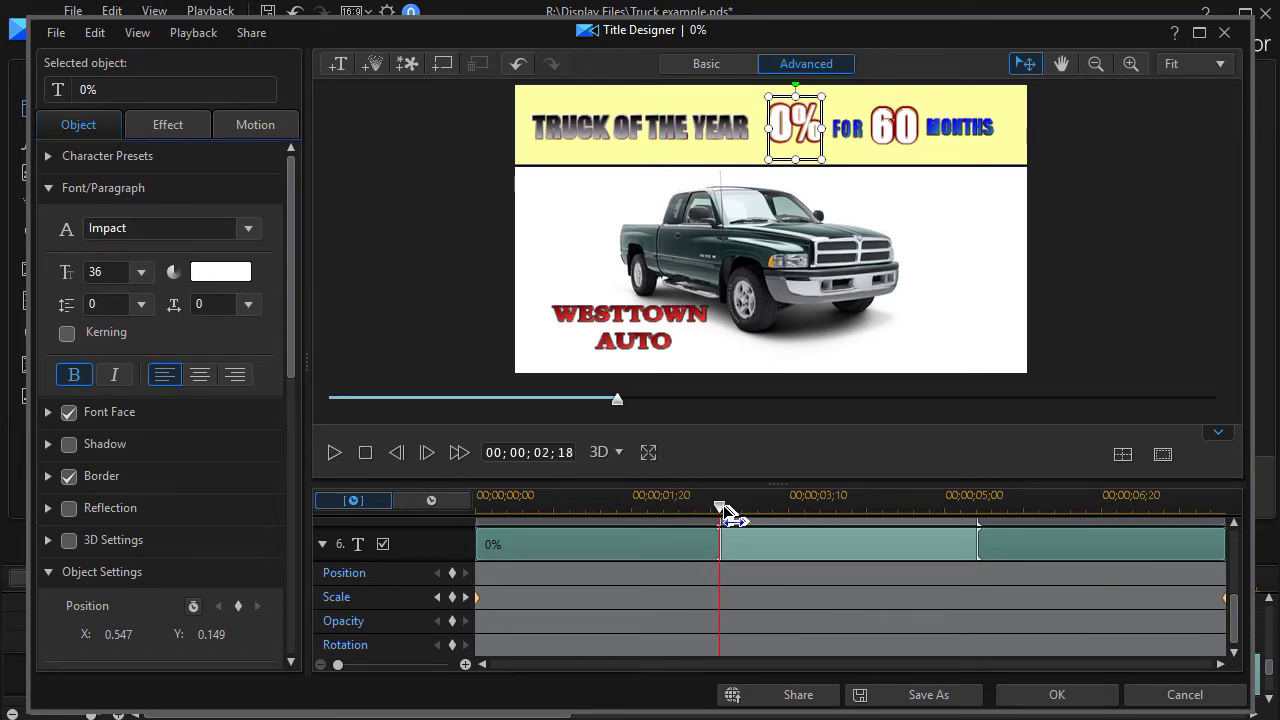
right_click(716, 595)
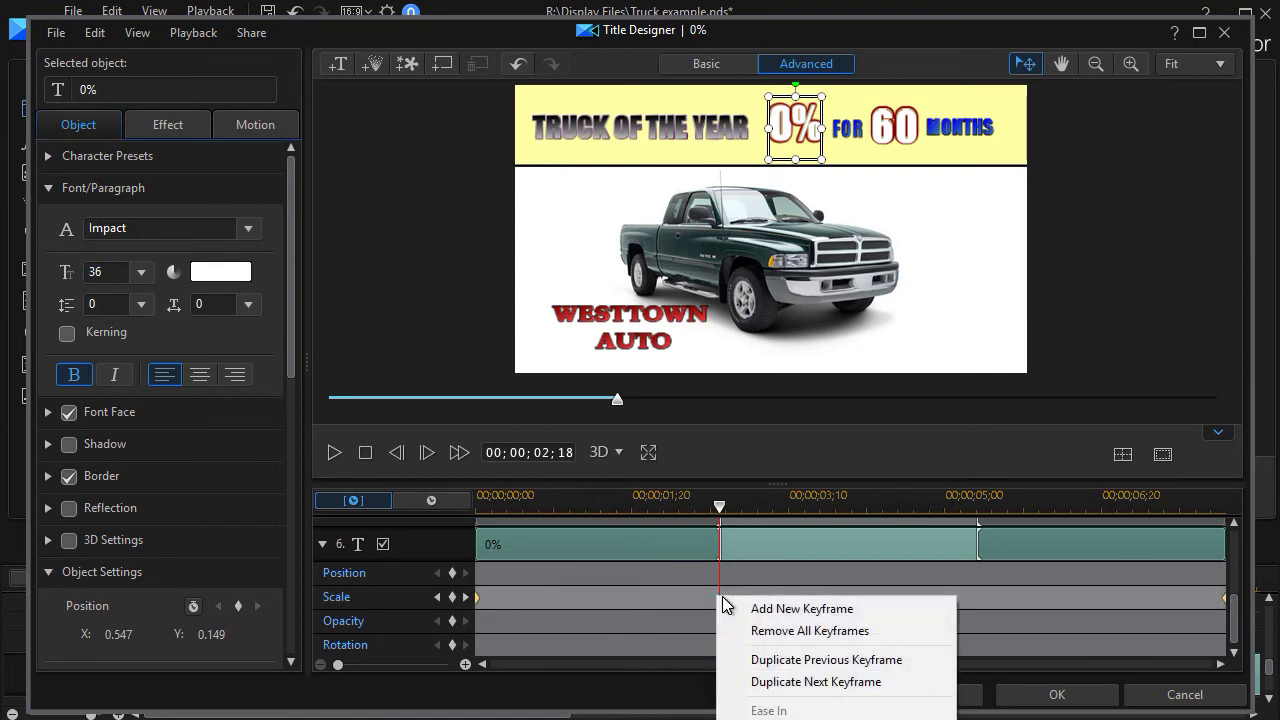
click(808, 662)
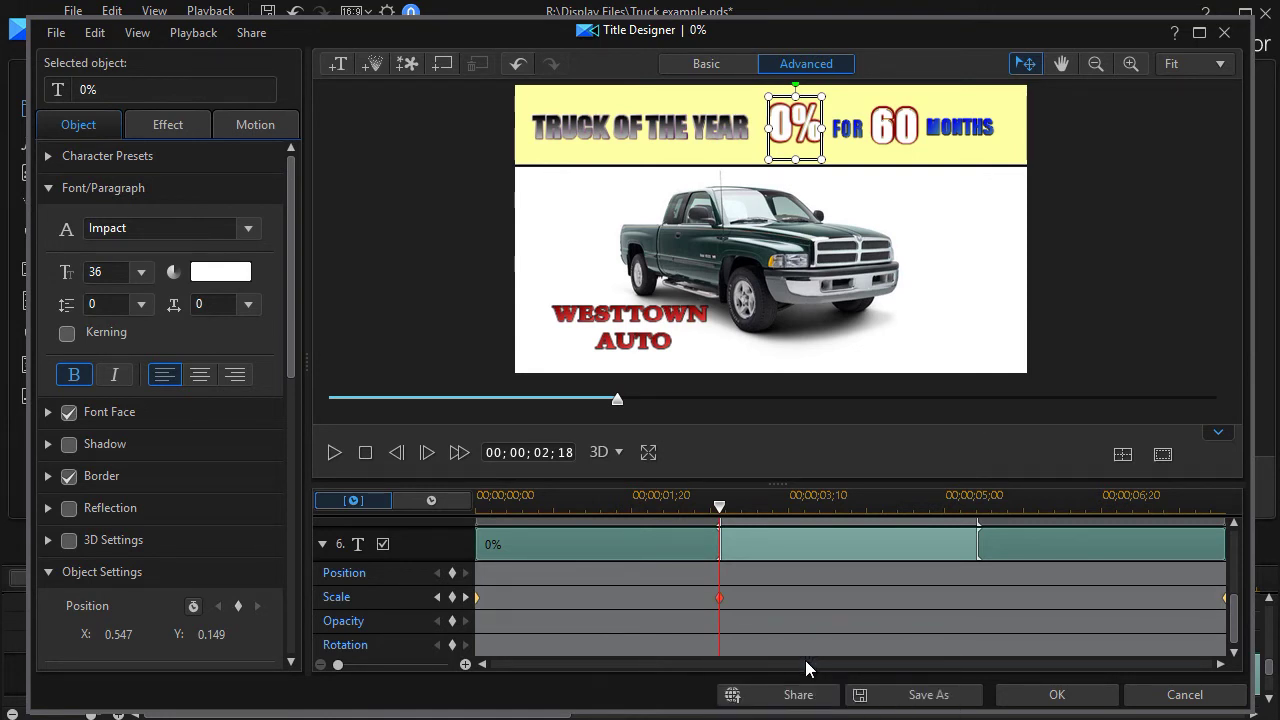
Duplicate the previous Scale keyframe for the 0% text at 00;00;03;04.
drag(720, 508, 776, 513)
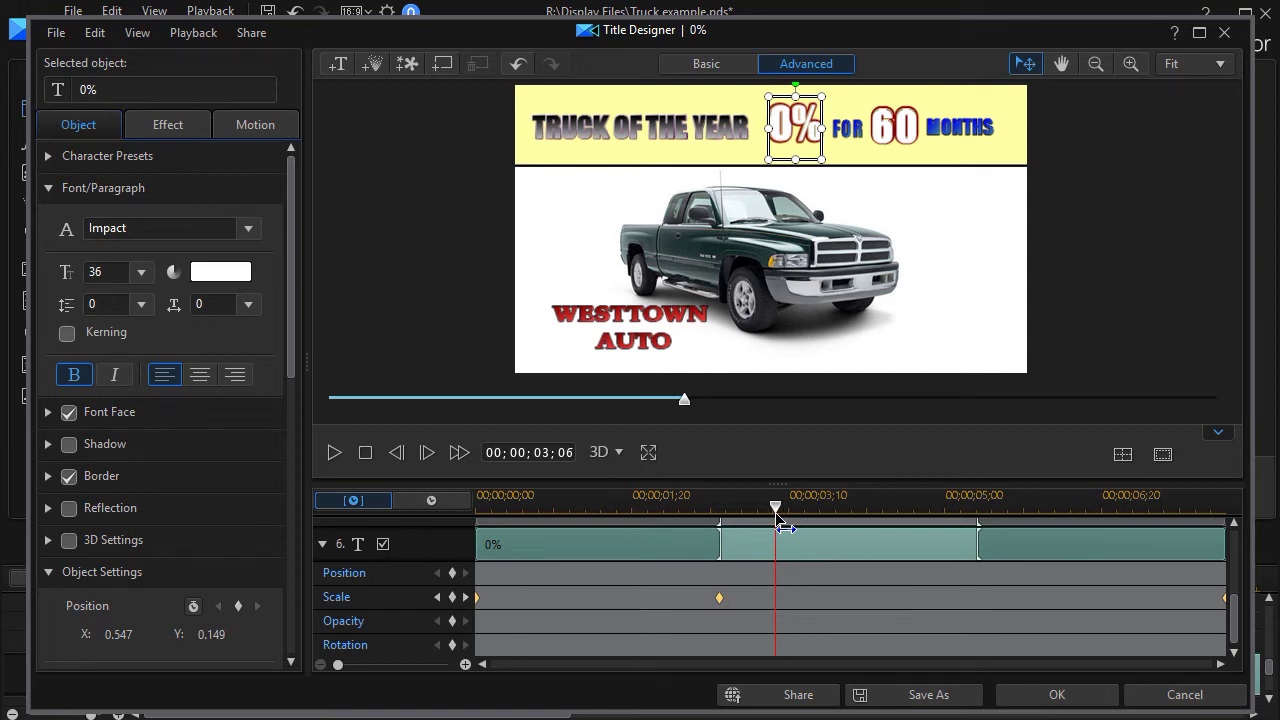
drag(778, 516, 775, 516)
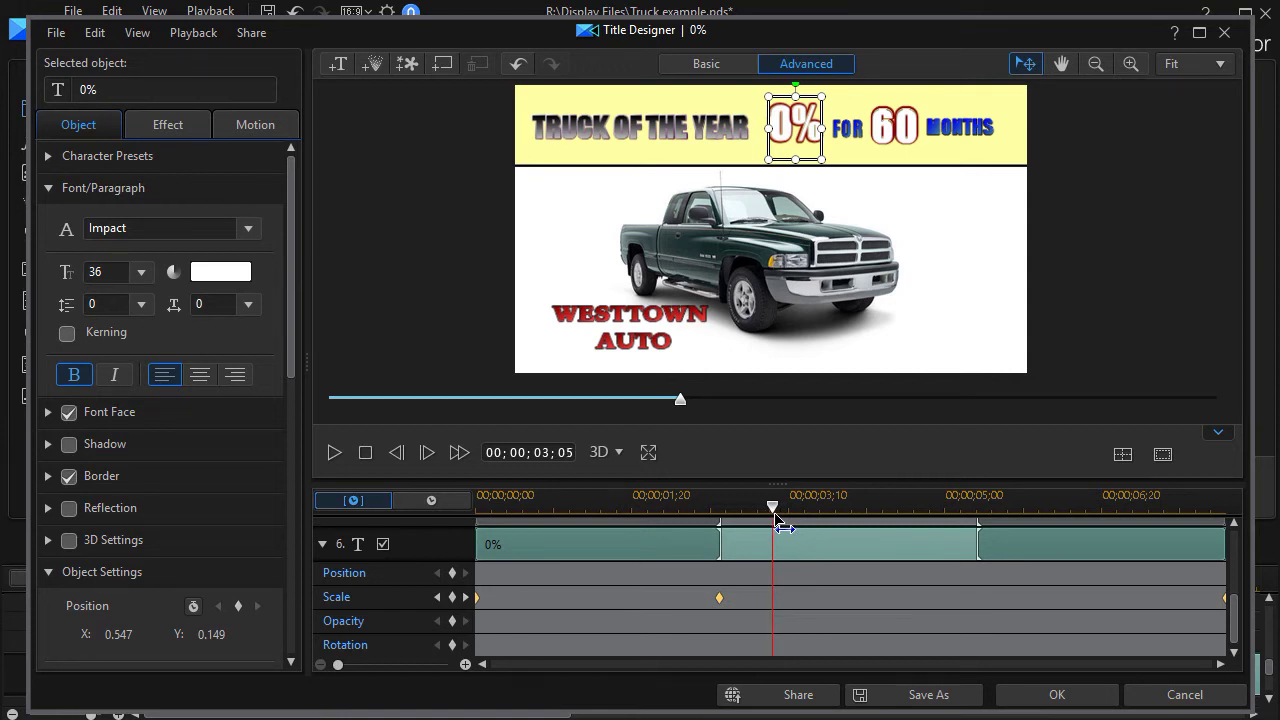
right_click(773, 596)
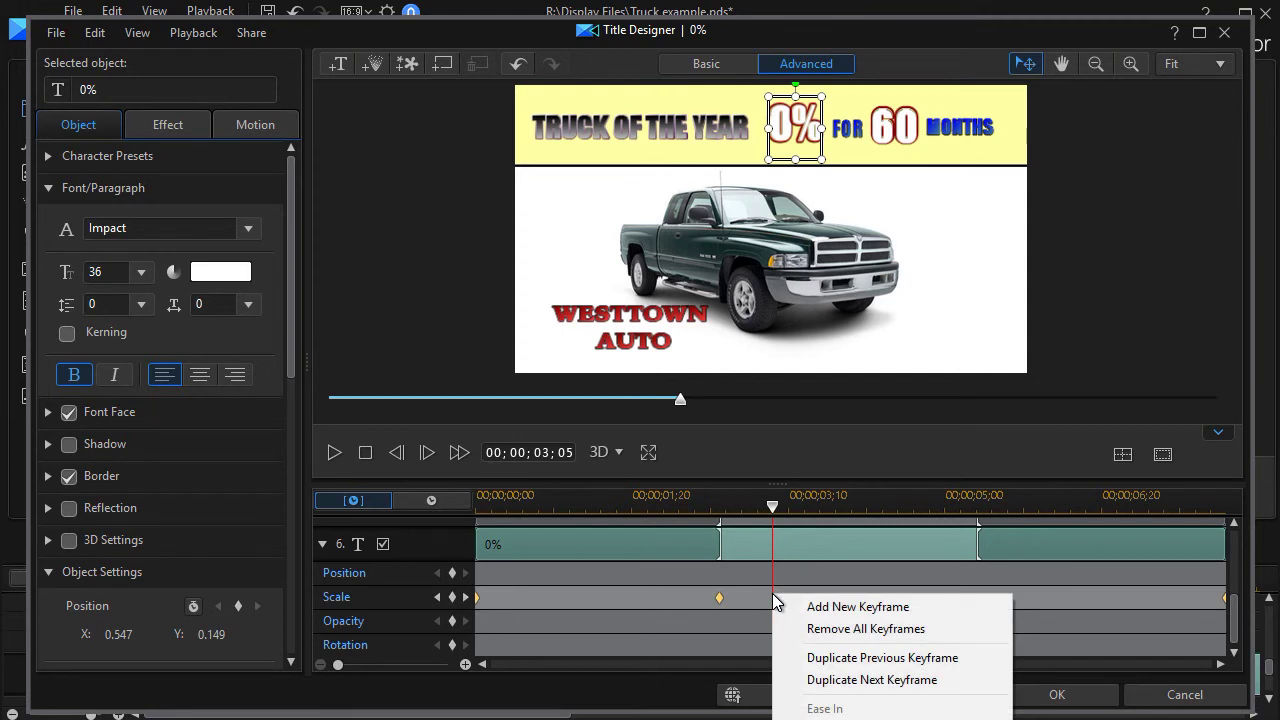
click(832, 658)
click(832, 658)
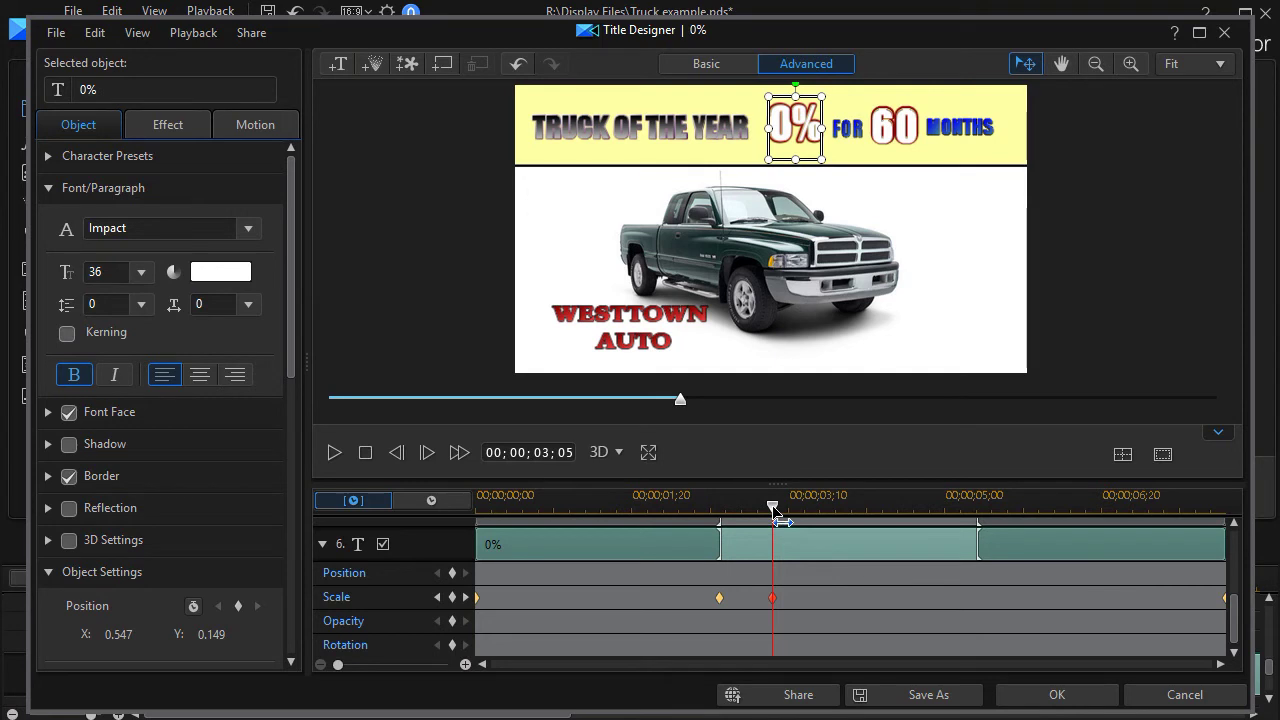
click(758, 612)
Set the 0% text's Scale Width to 1.30 at the 00;00;03;04 keyframe.
key(Left)
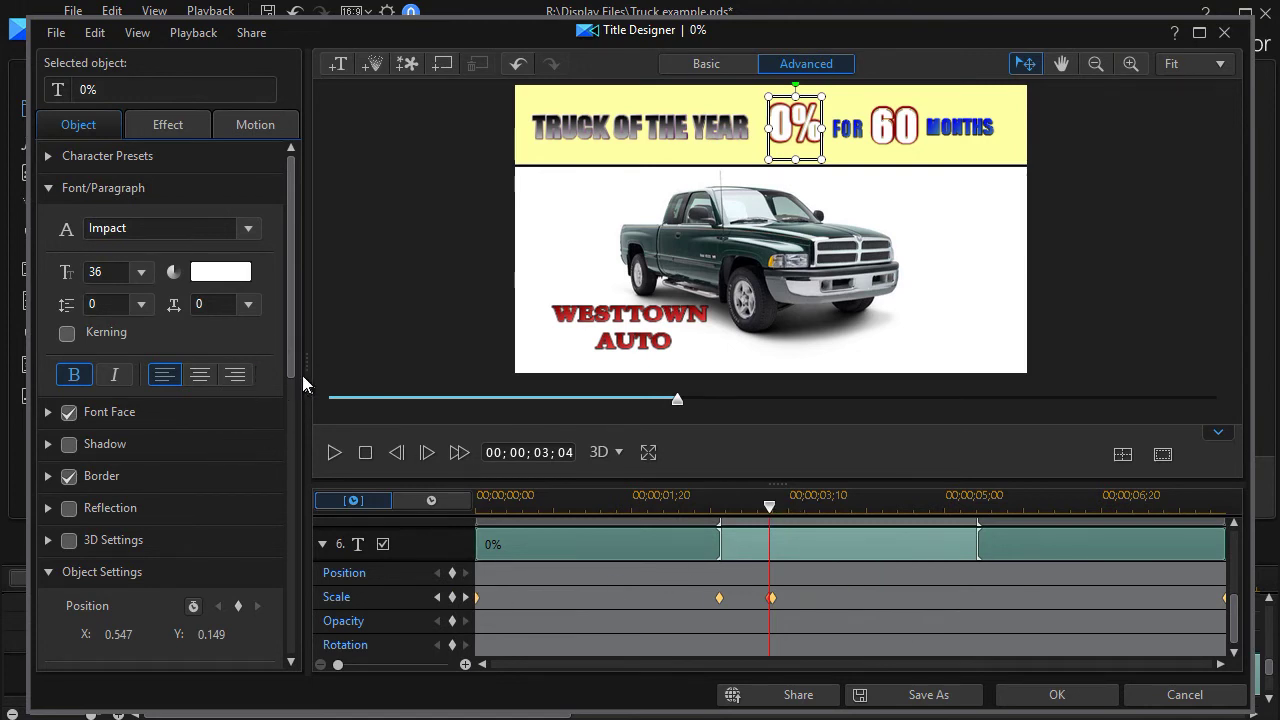
drag(293, 366, 266, 509)
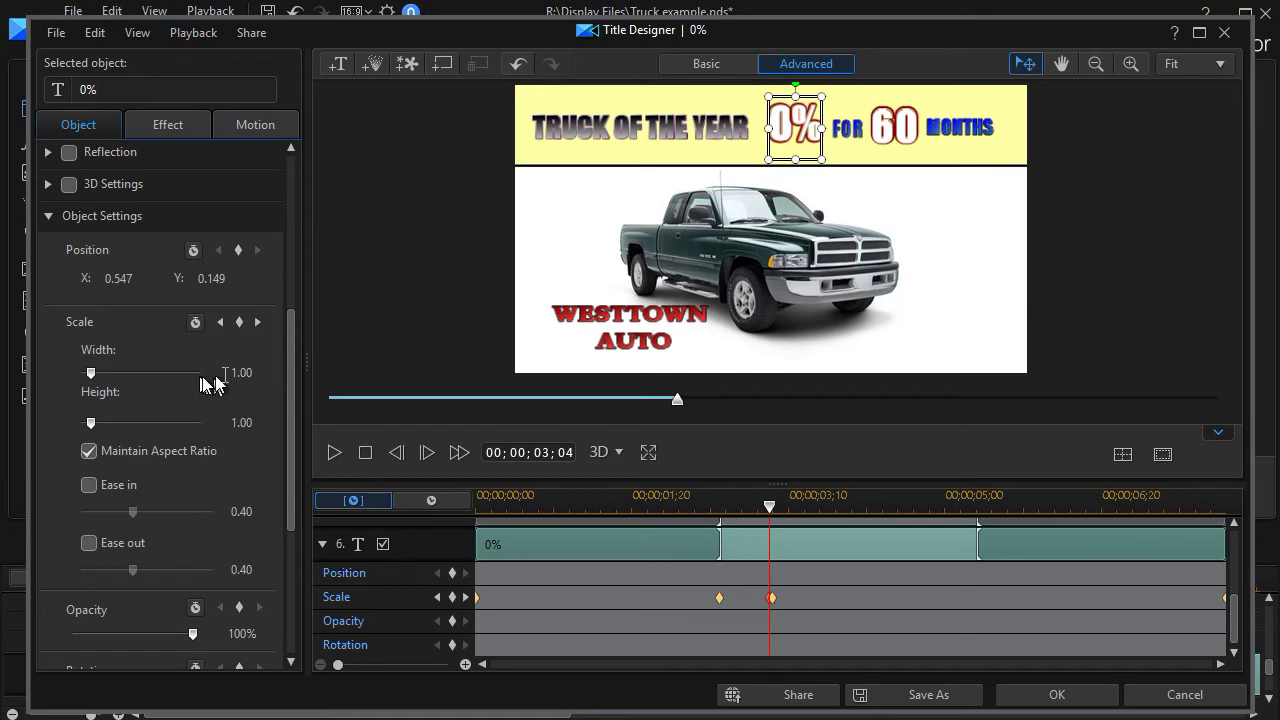
click(271, 370)
click(271, 370)
click(271, 370)
click(271, 370)
click(272, 370)
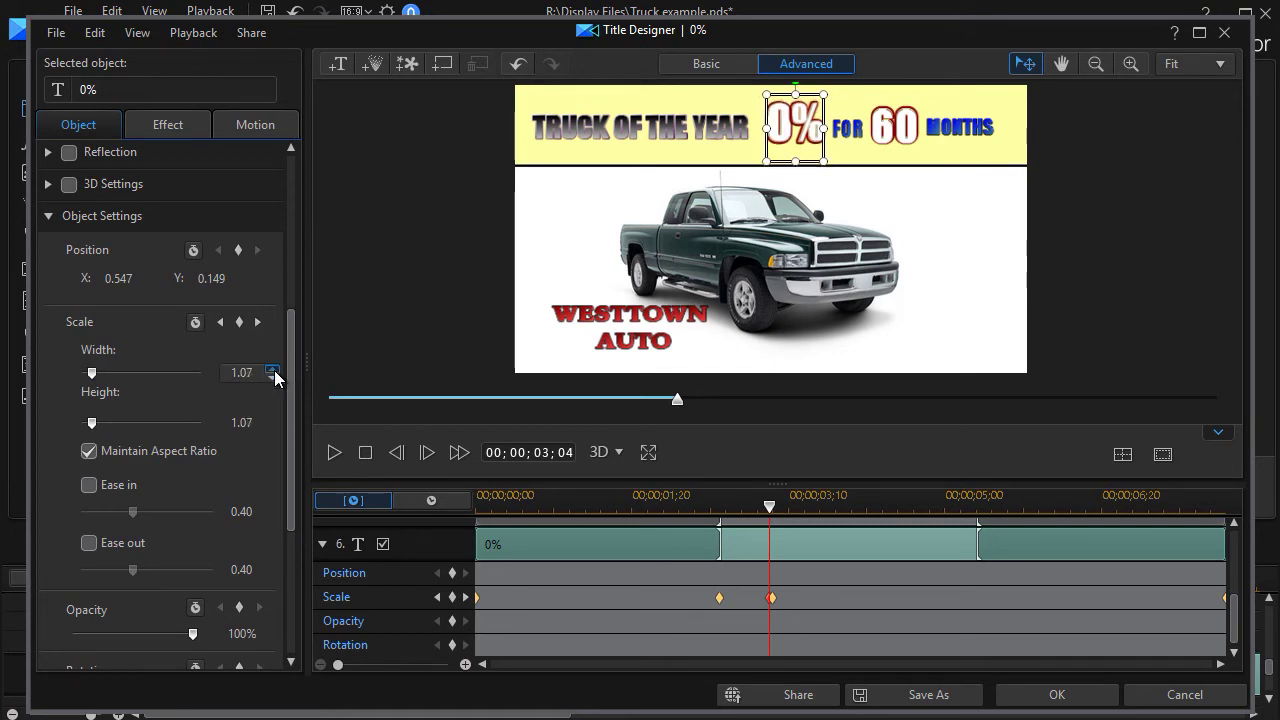
click(272, 370)
click(272, 370)
click(272, 370)
click(272, 370)
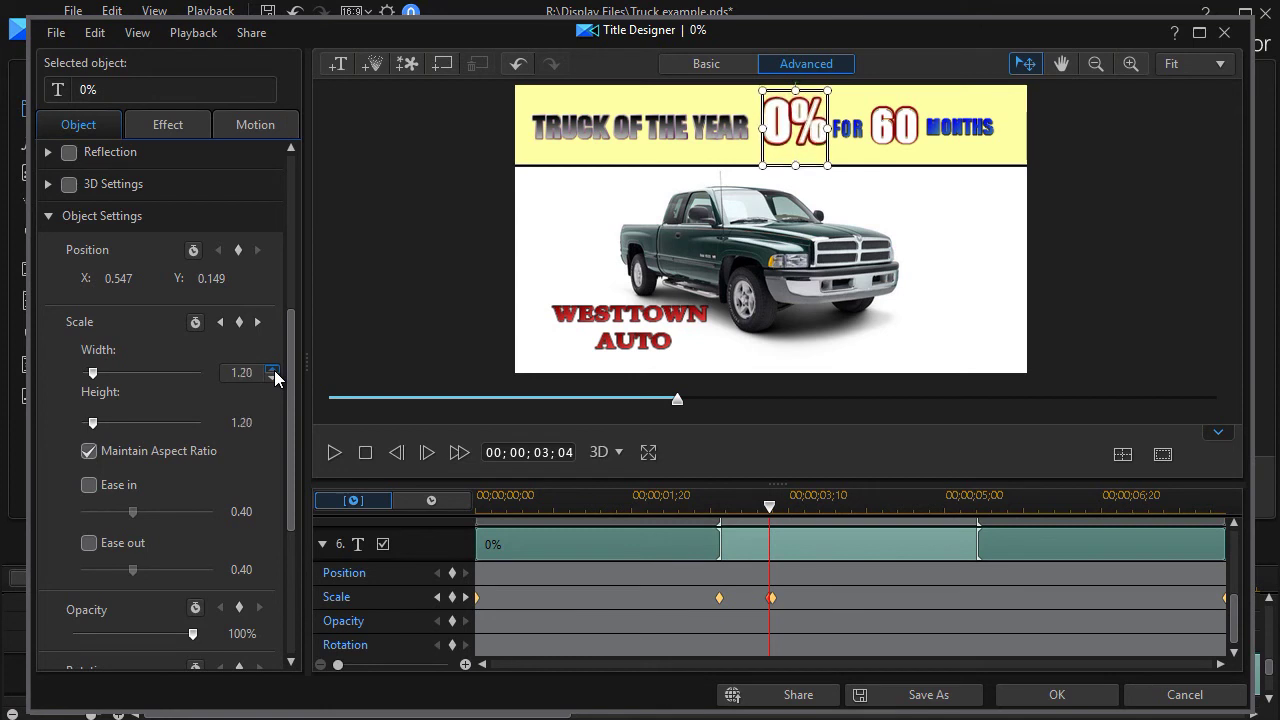
click(272, 370)
click(272, 370)
click(272, 370)
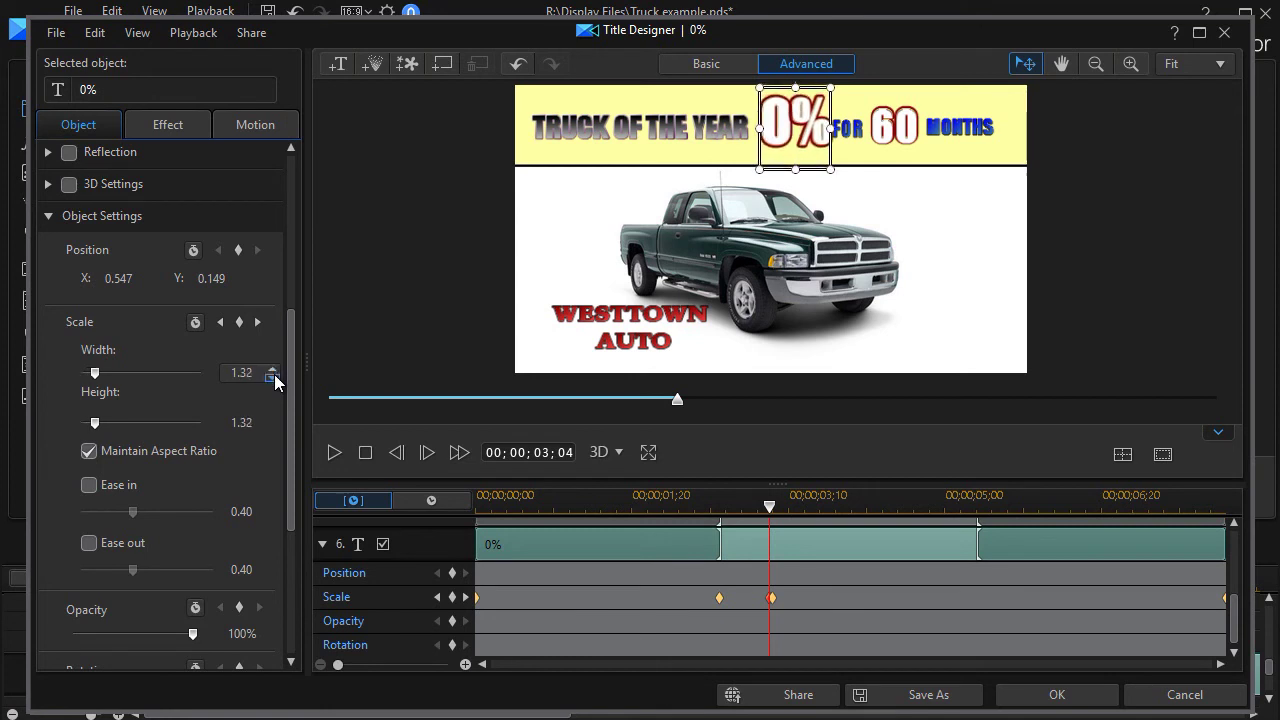
click(272, 378)
click(272, 378)
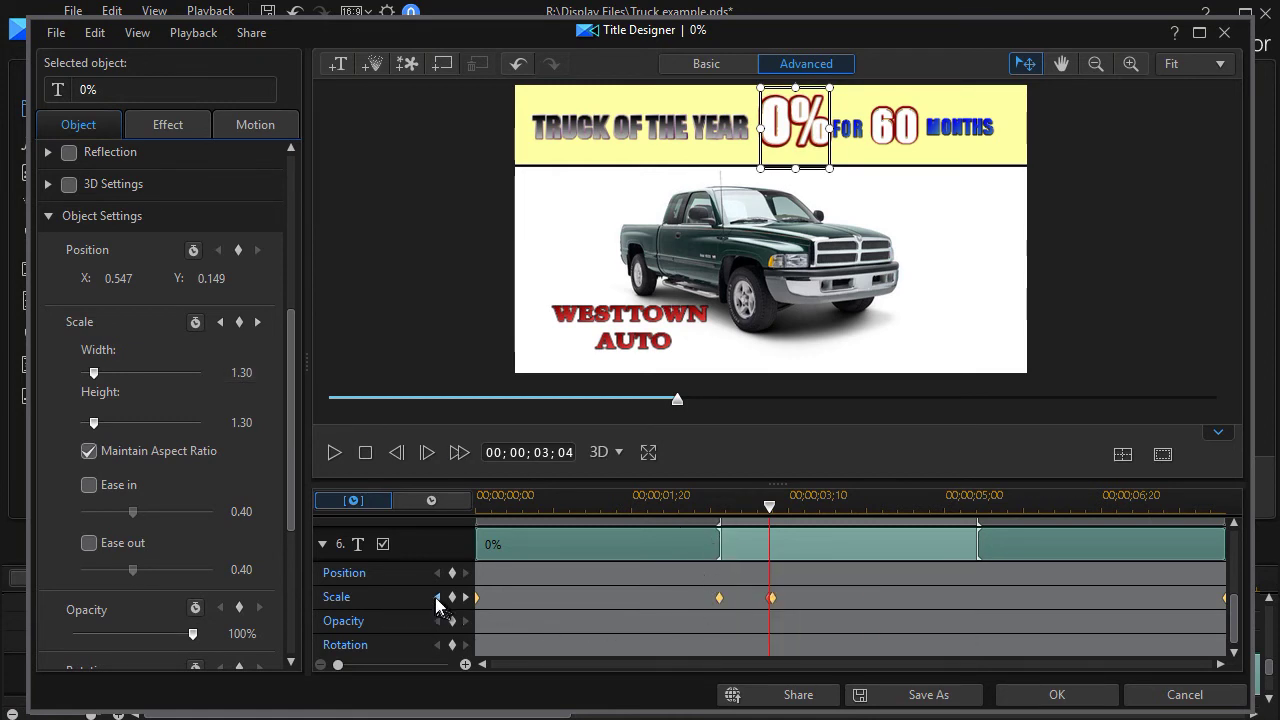
click(437, 597)
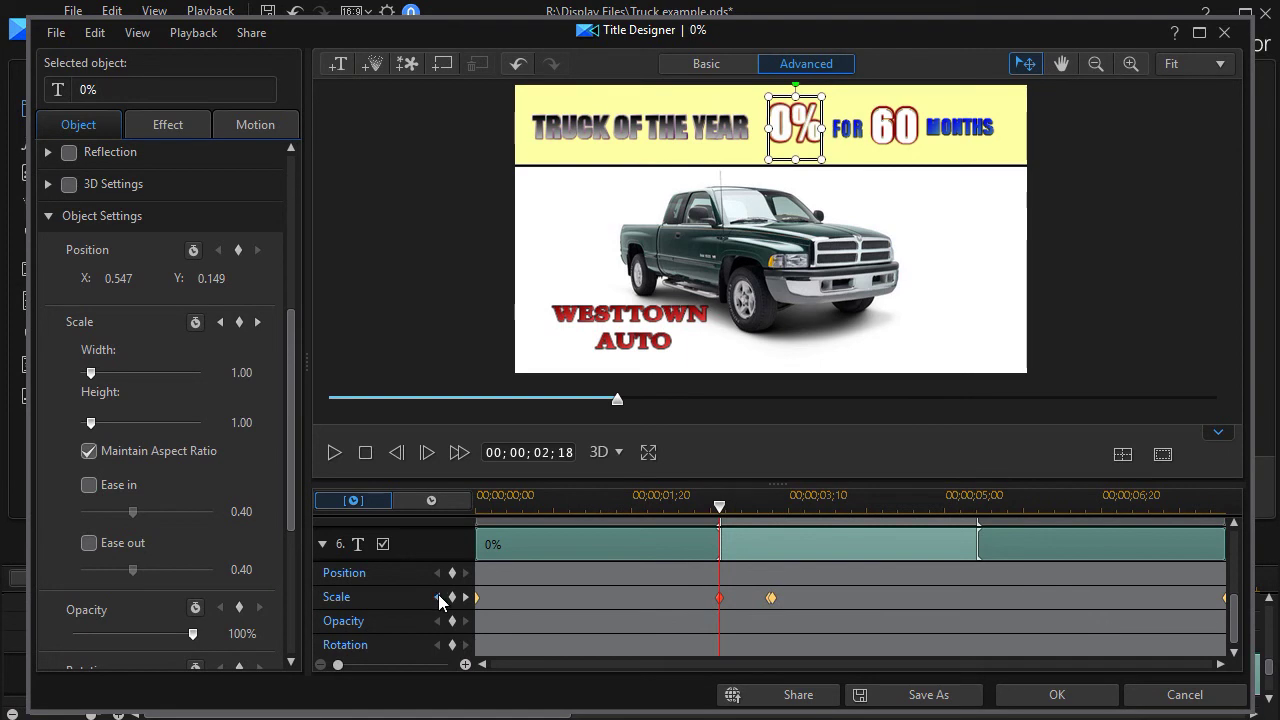
Add a Scale keyframe at 00;00;02;19 with the 0% text's Width raised to 1.30.
key(Right)
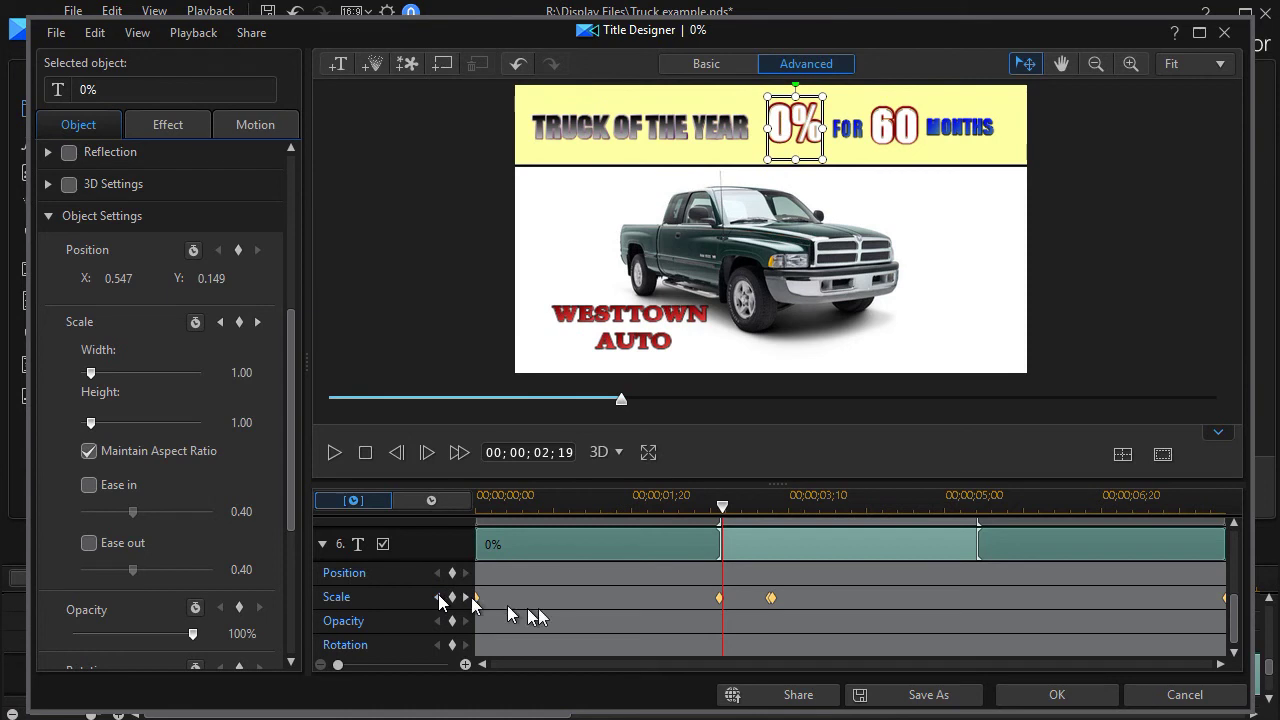
click(452, 598)
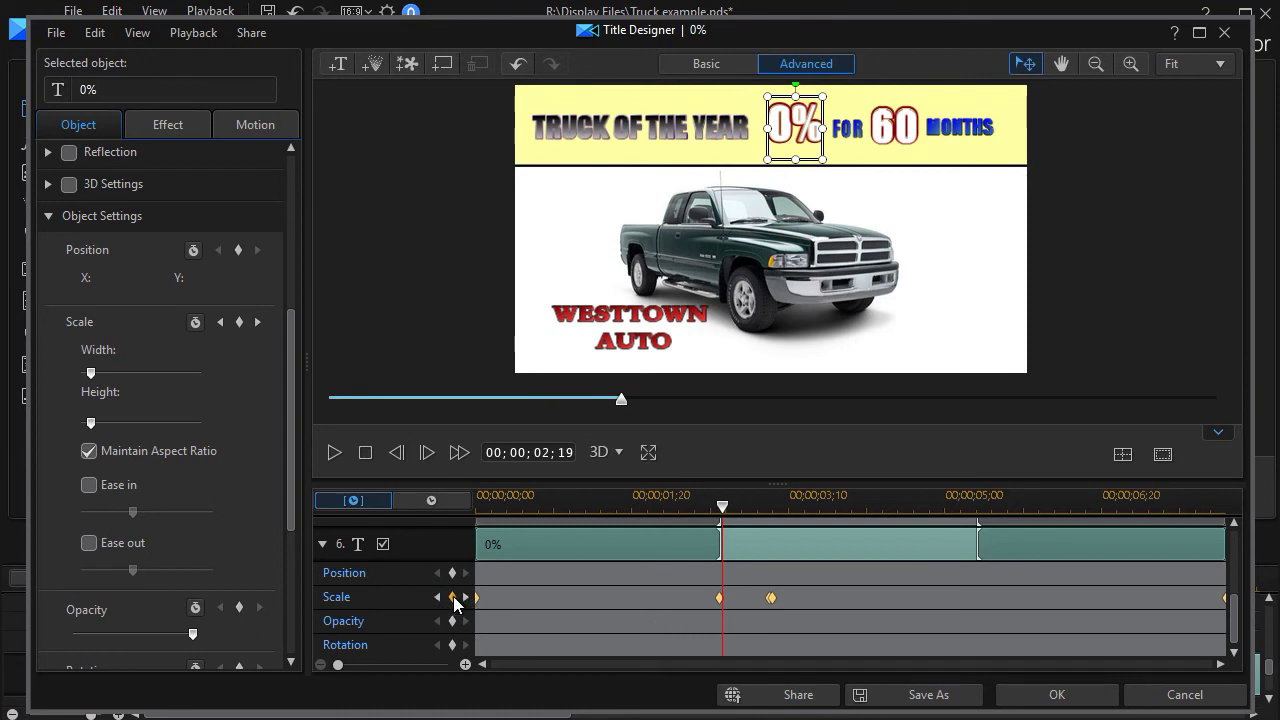
click(273, 369)
click(273, 369)
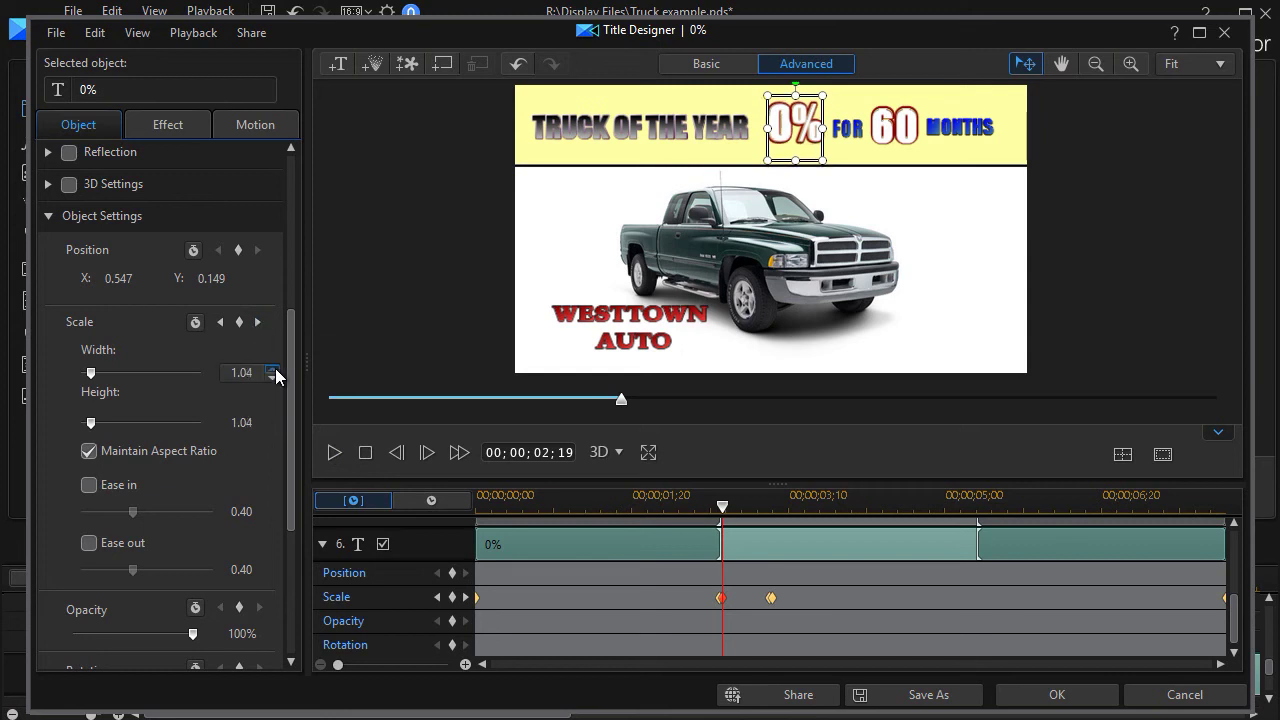
click(273, 369)
click(273, 369)
click(273, 369)
click(273, 369)
click(273, 369)
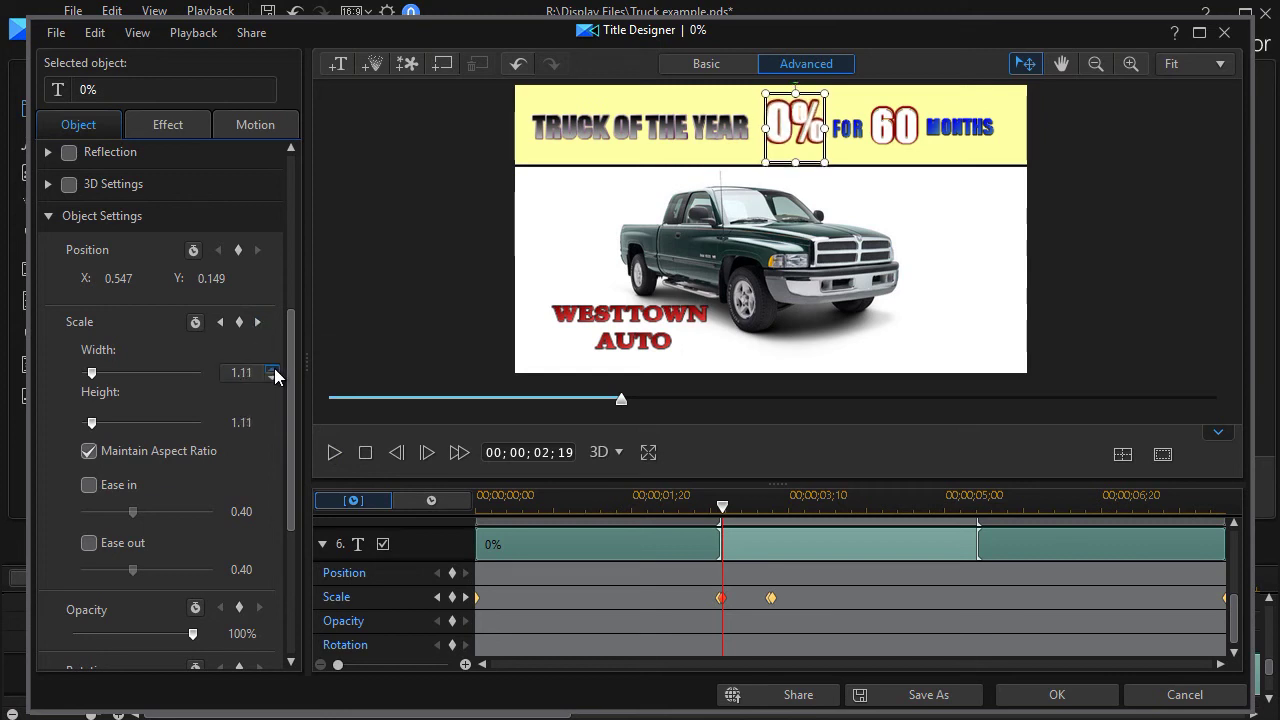
click(273, 369)
click(273, 369)
click(273, 369)
click(273, 369)
click(273, 369)
click(273, 369)
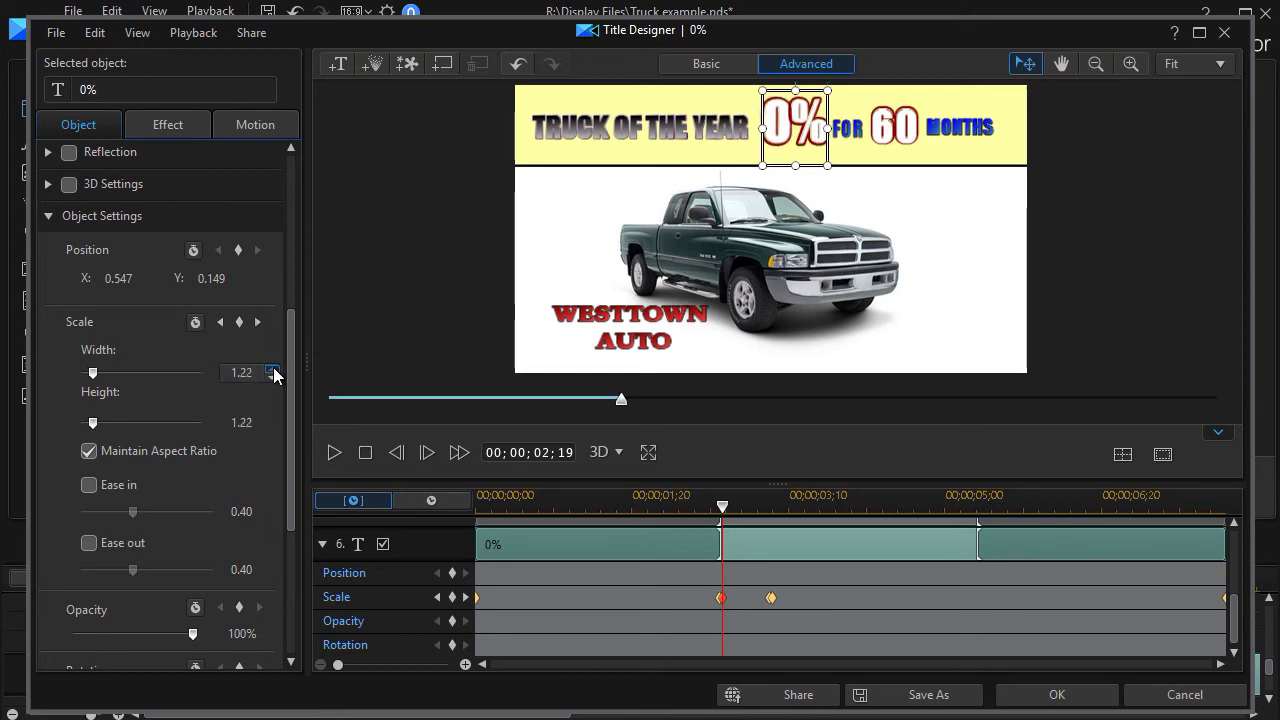
click(273, 369)
click(273, 369)
click(273, 369)
click(273, 369)
click(273, 369)
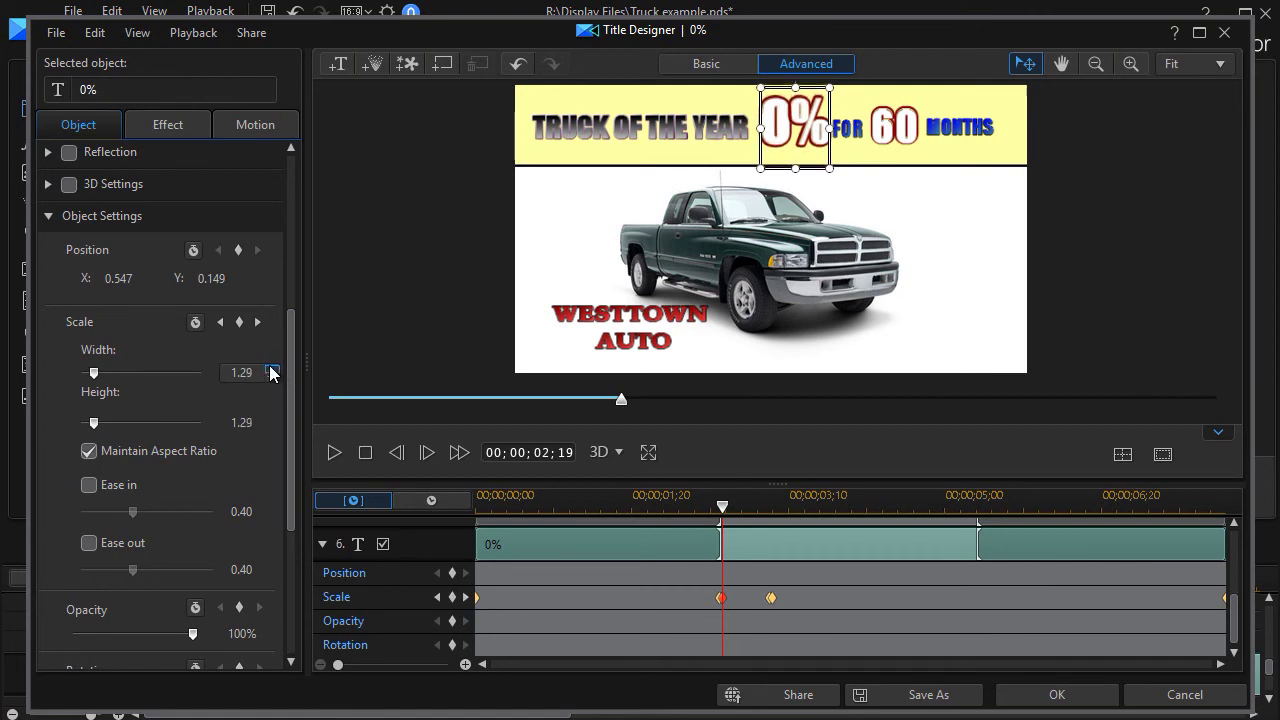
click(273, 369)
click(273, 369)
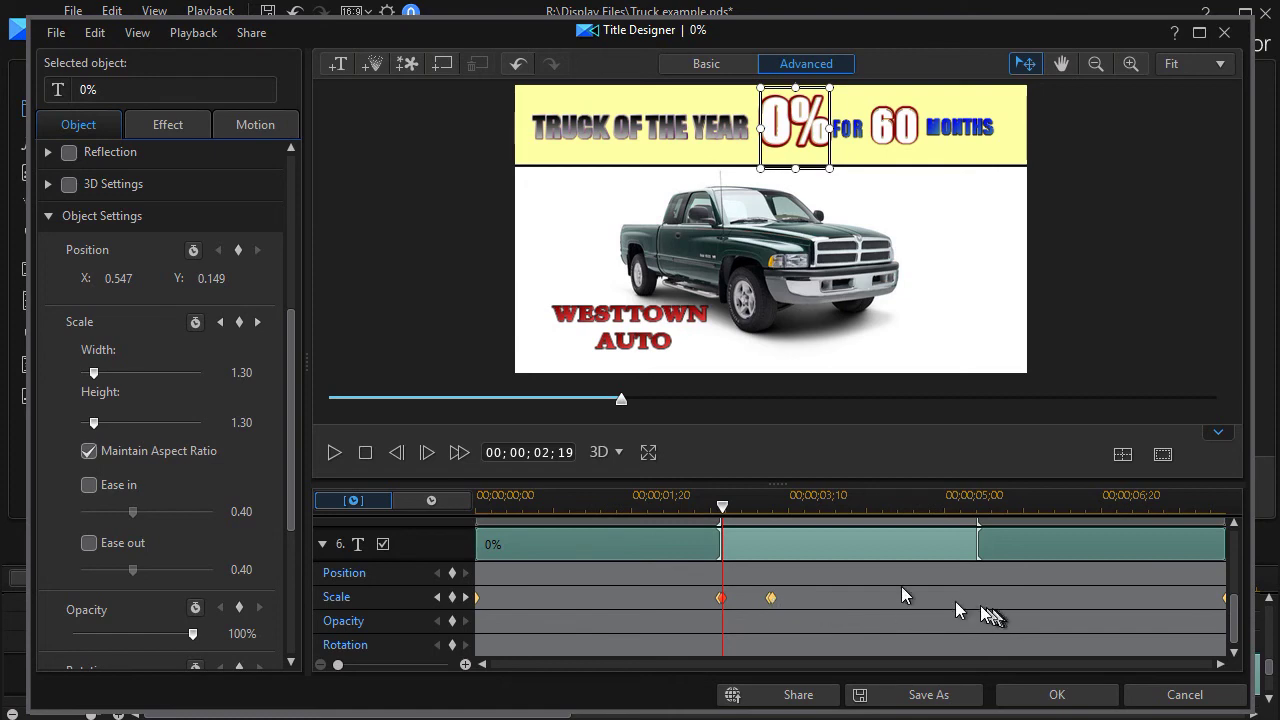
drag(723, 507, 408, 528)
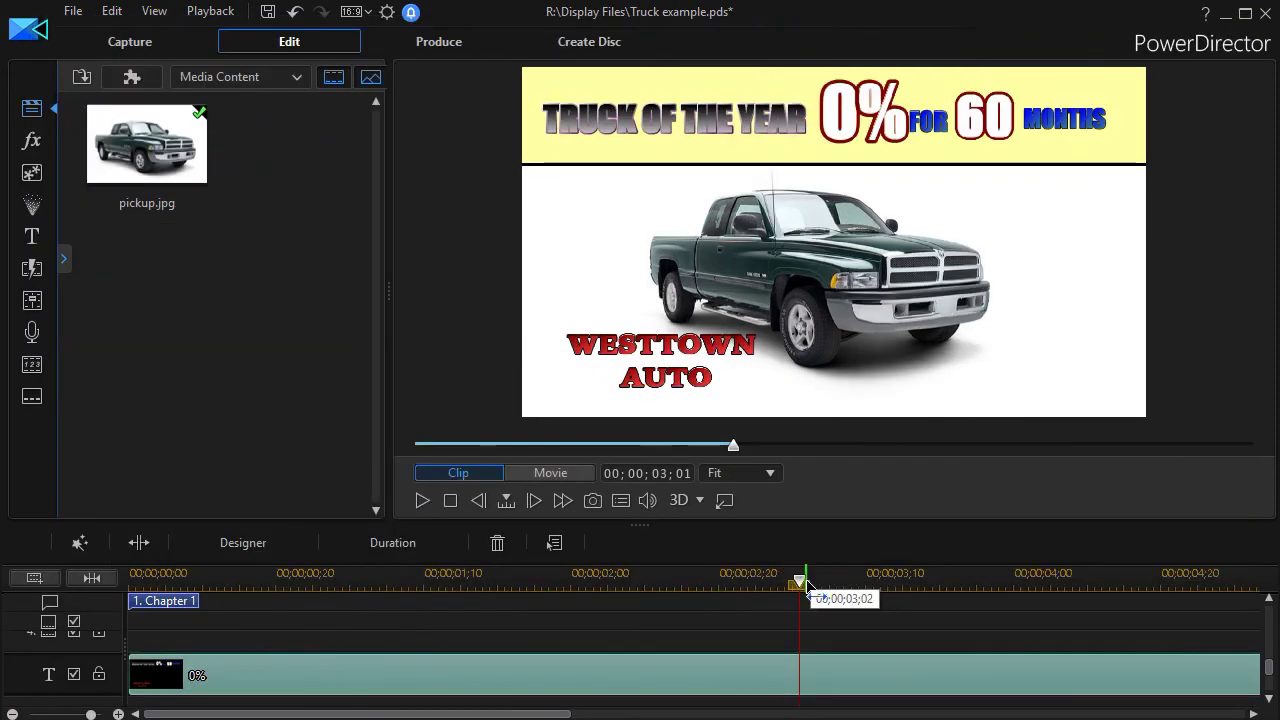
Scrub back and play the movie to watch 0% enlarge around 02;20 and return to normal.
drag(806, 585, 694, 623)
click(421, 500)
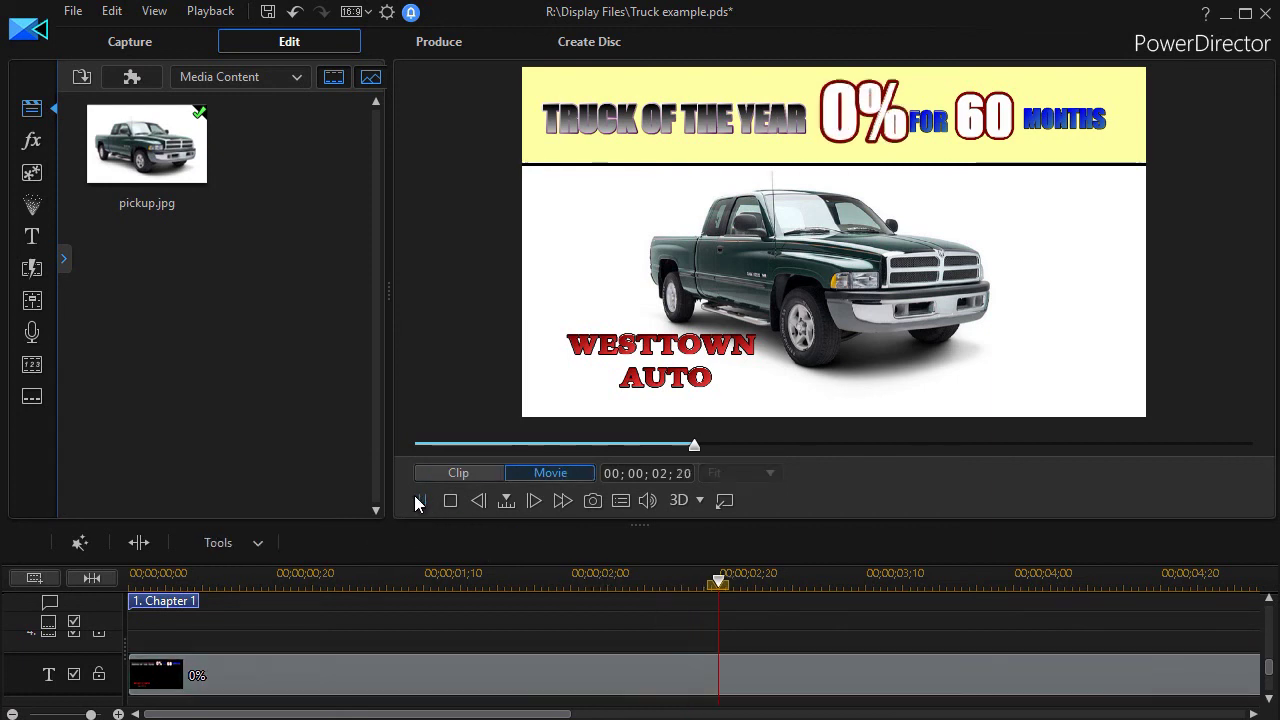
click(421, 500)
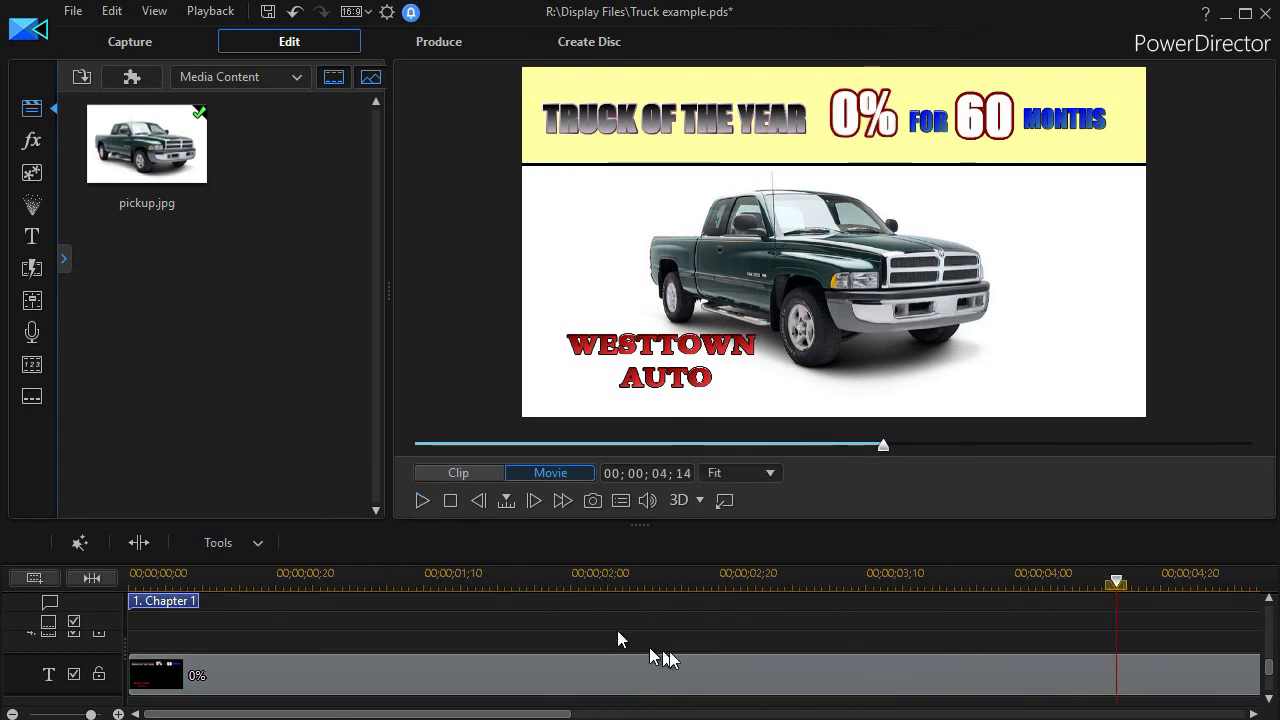